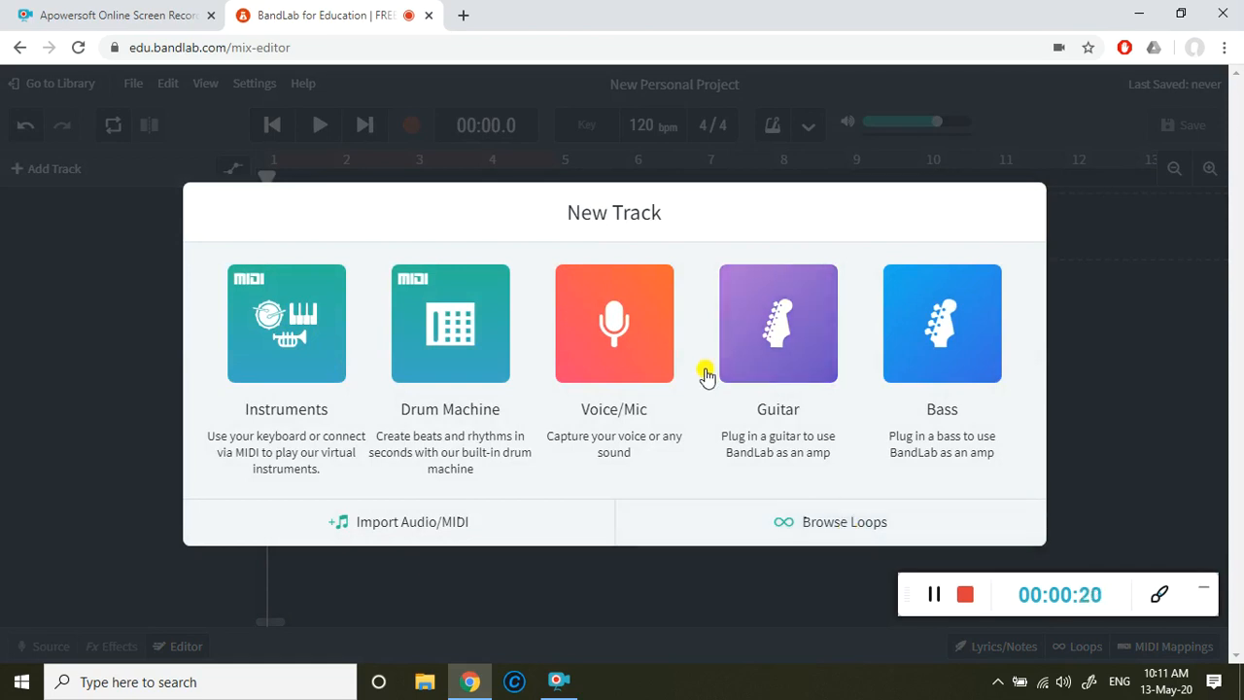
# Step: Create a Voice/Mic track in the new project and switch the editor theme to Light
pyautogui.click(634, 346)
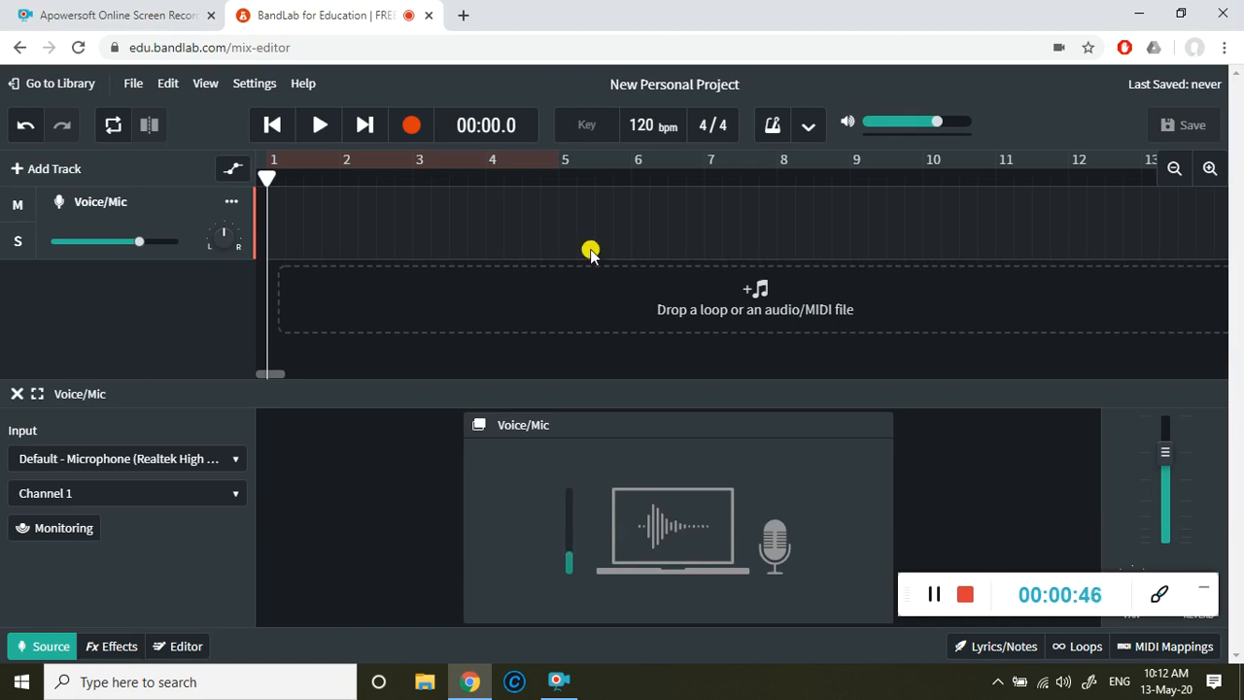
pyautogui.click(207, 85)
pyautogui.moveTo(322, 297)
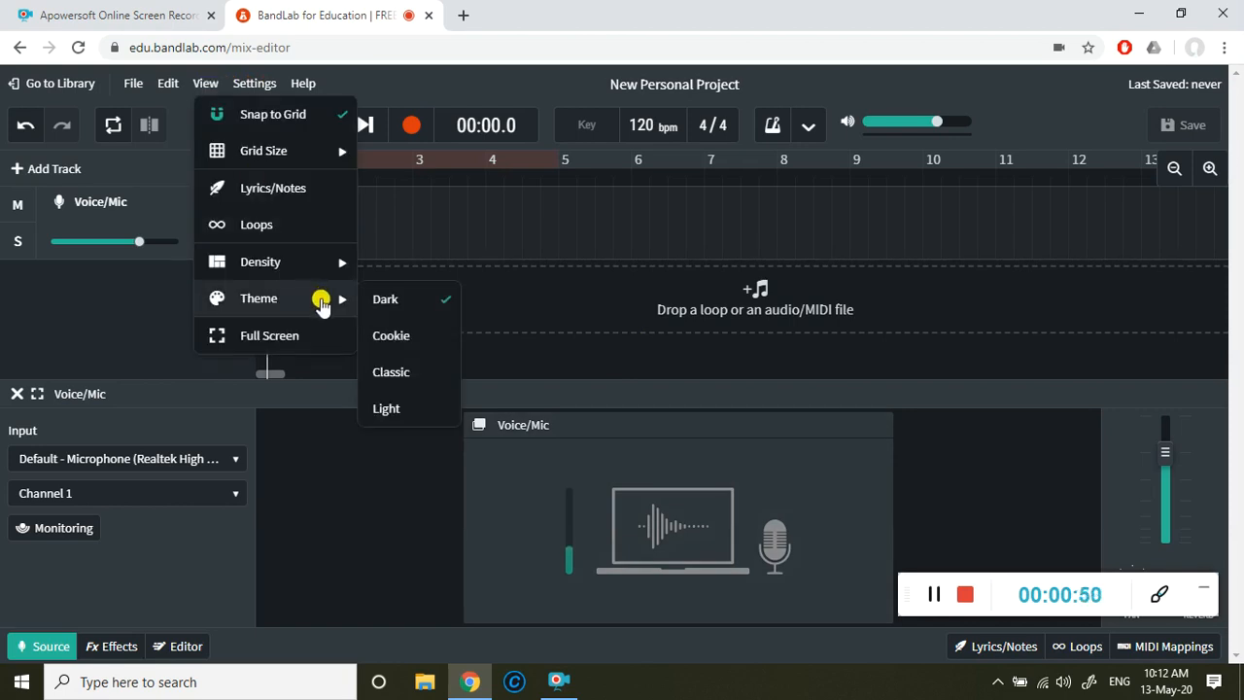
pyautogui.click(400, 410)
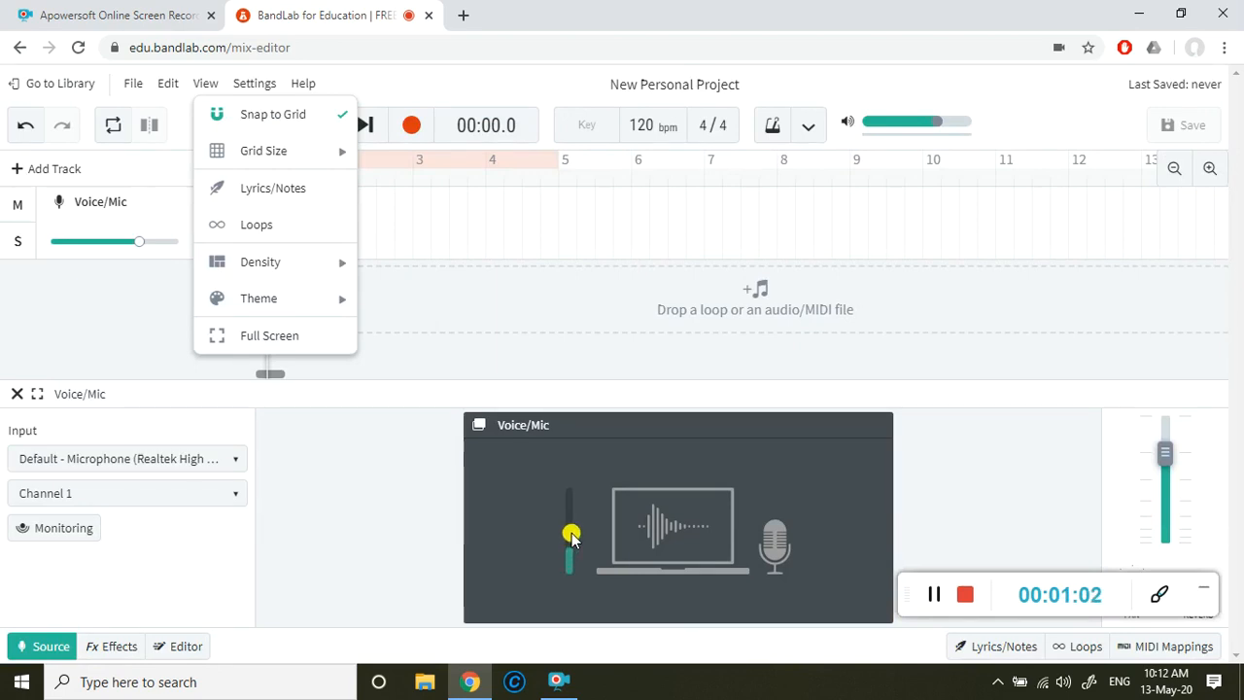
pyautogui.click(425, 547)
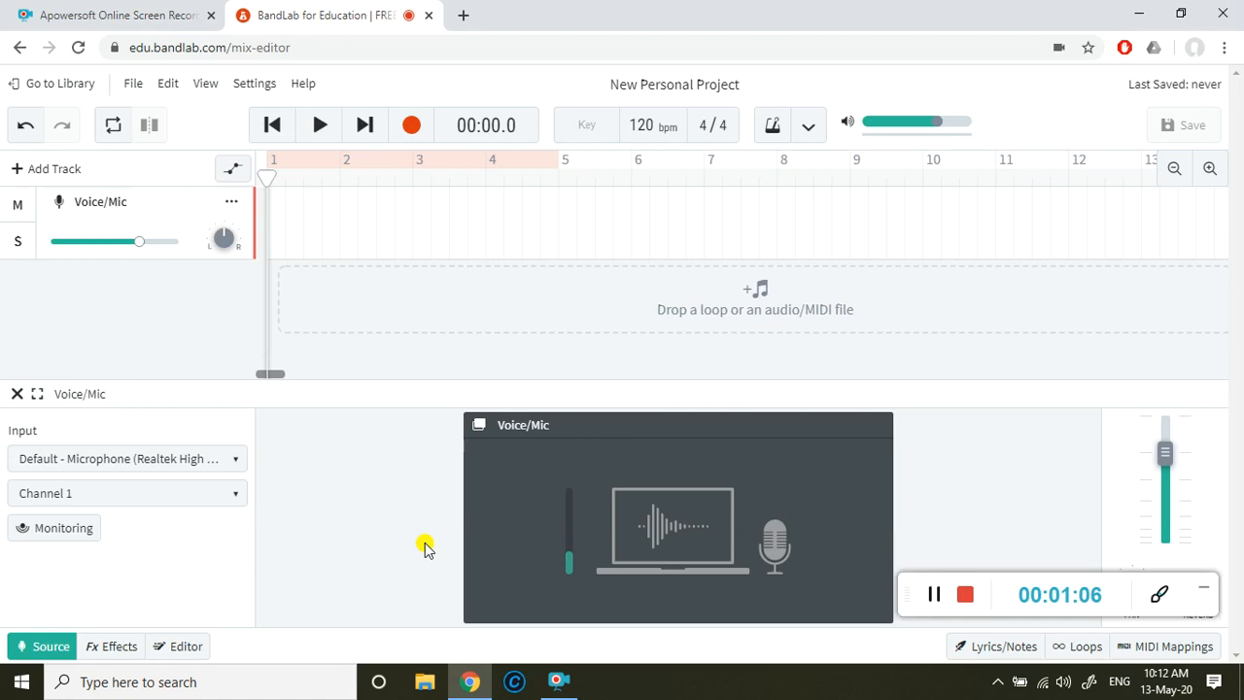
# Step: Check the Voice/Mic track's input device choices and test input monitoring by turning it on and off again
pyautogui.click(233, 460)
pyautogui.click(233, 460)
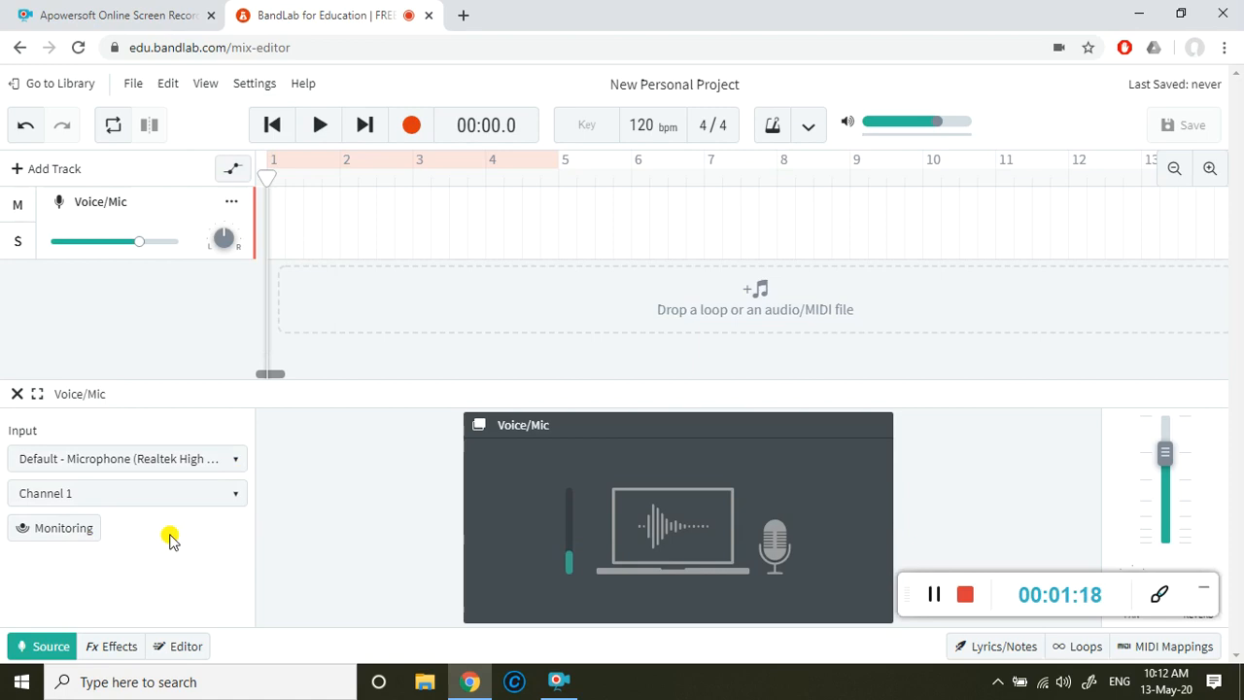
pyautogui.click(88, 534)
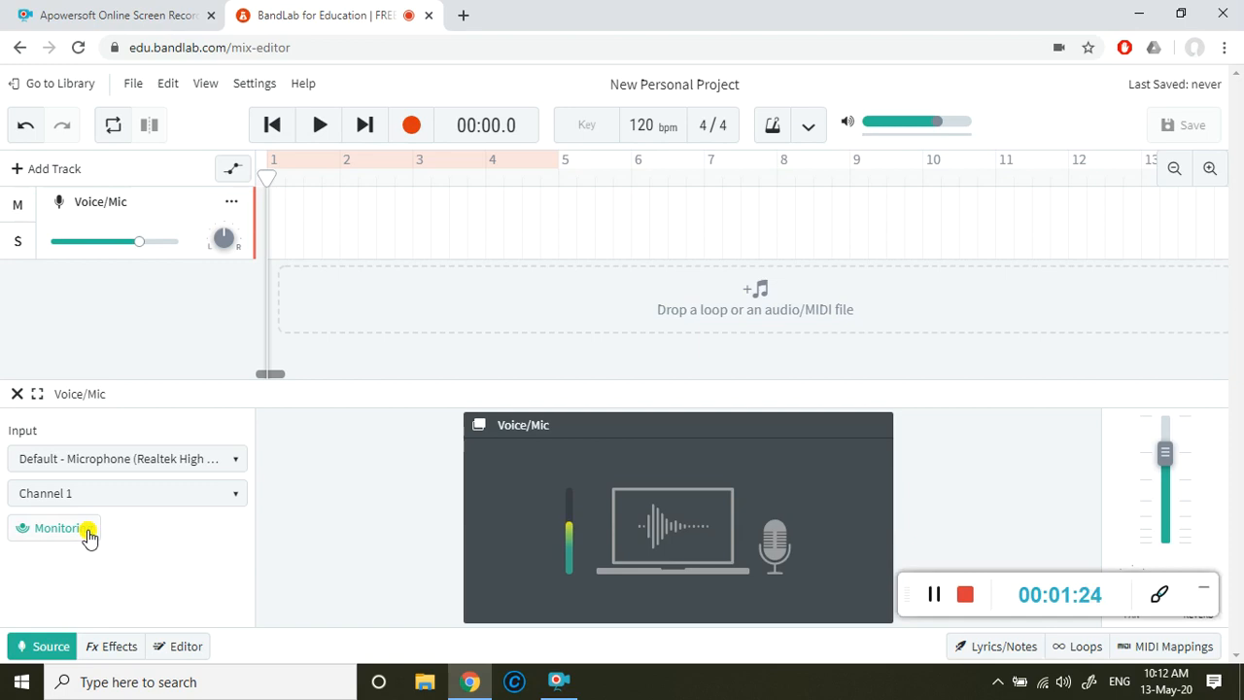
pyautogui.click(86, 535)
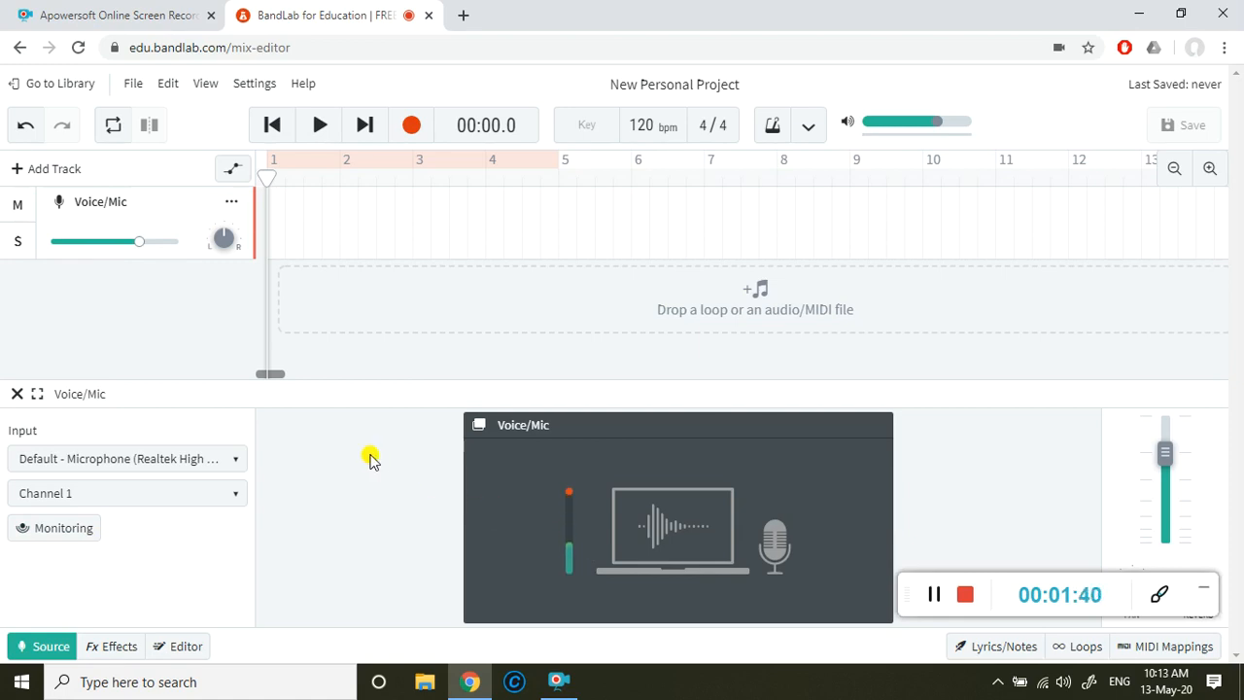
# Step: Record a take of about 5 seconds on the Voice/Mic track from the project start
pyautogui.click(280, 131)
pyautogui.click(411, 134)
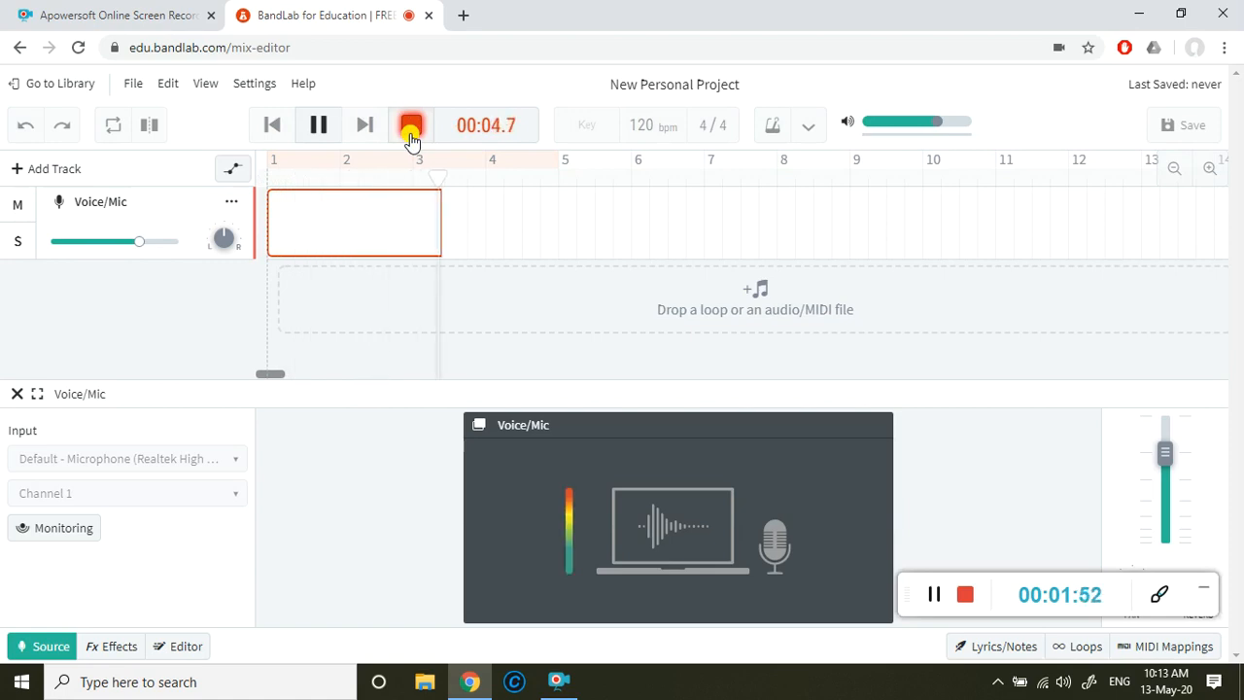
pyautogui.click(411, 129)
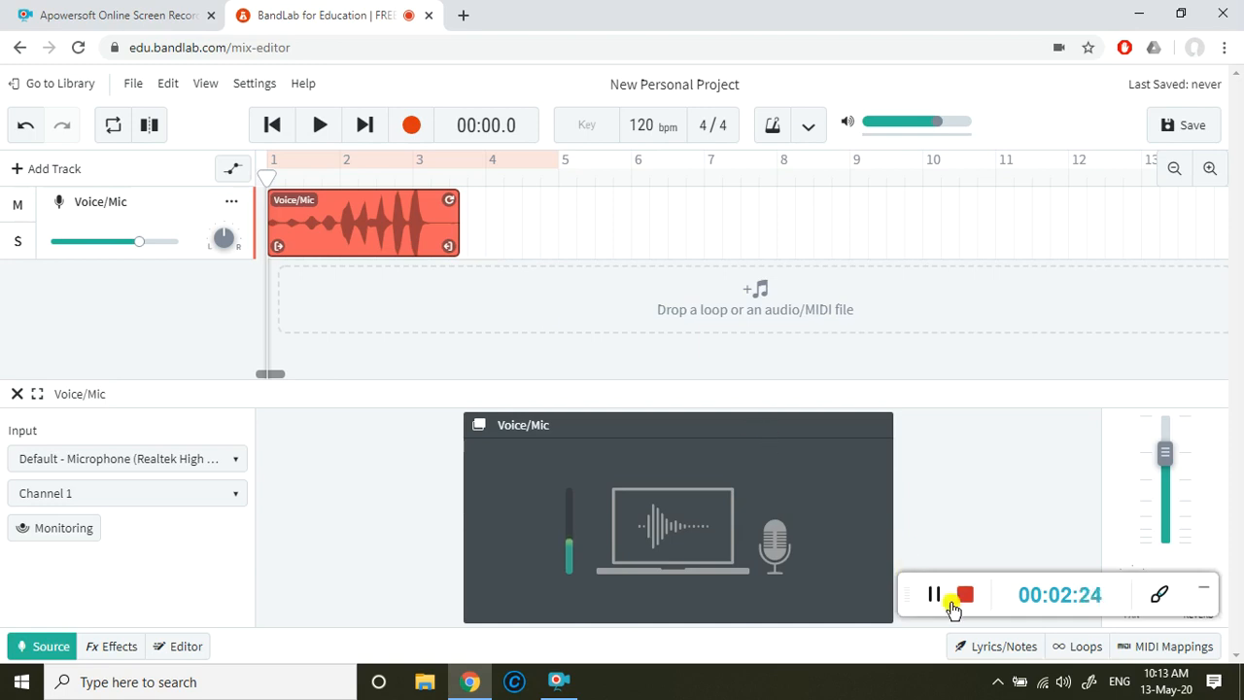
# Step: Check the speaker and application levels in the Windows Volume Mixer and close it
pyautogui.rightClick(1064, 685)
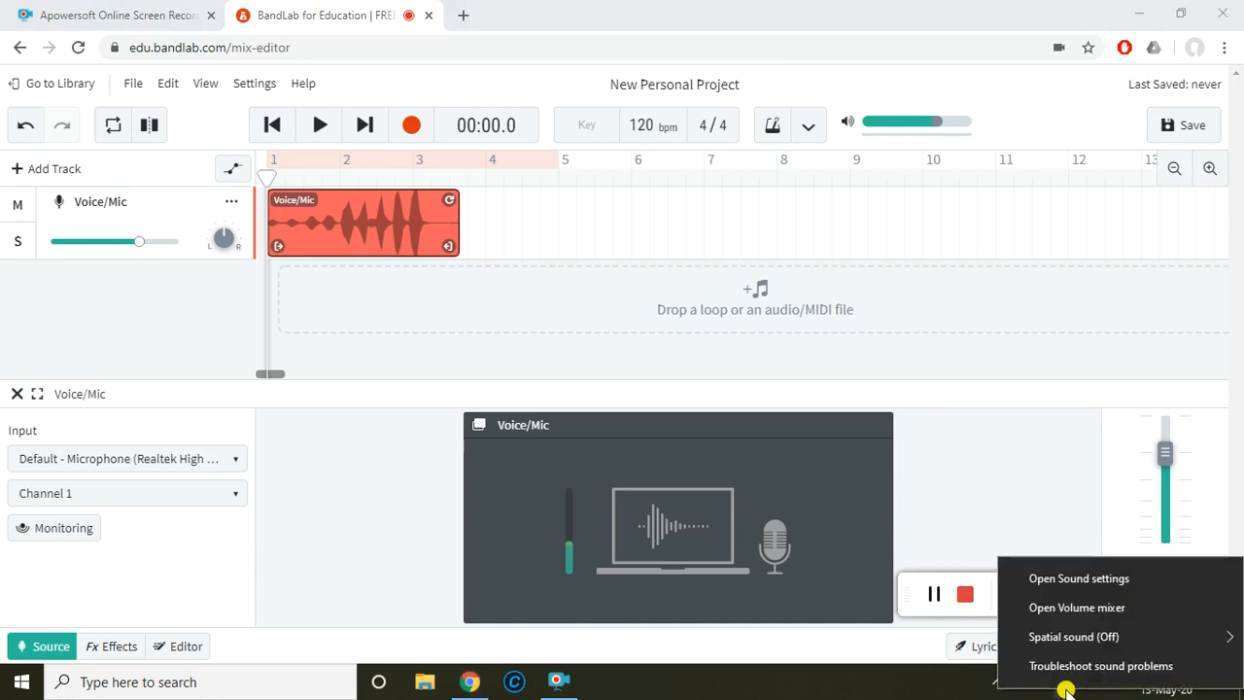
pyautogui.moveTo(1073, 633)
pyautogui.click(1072, 607)
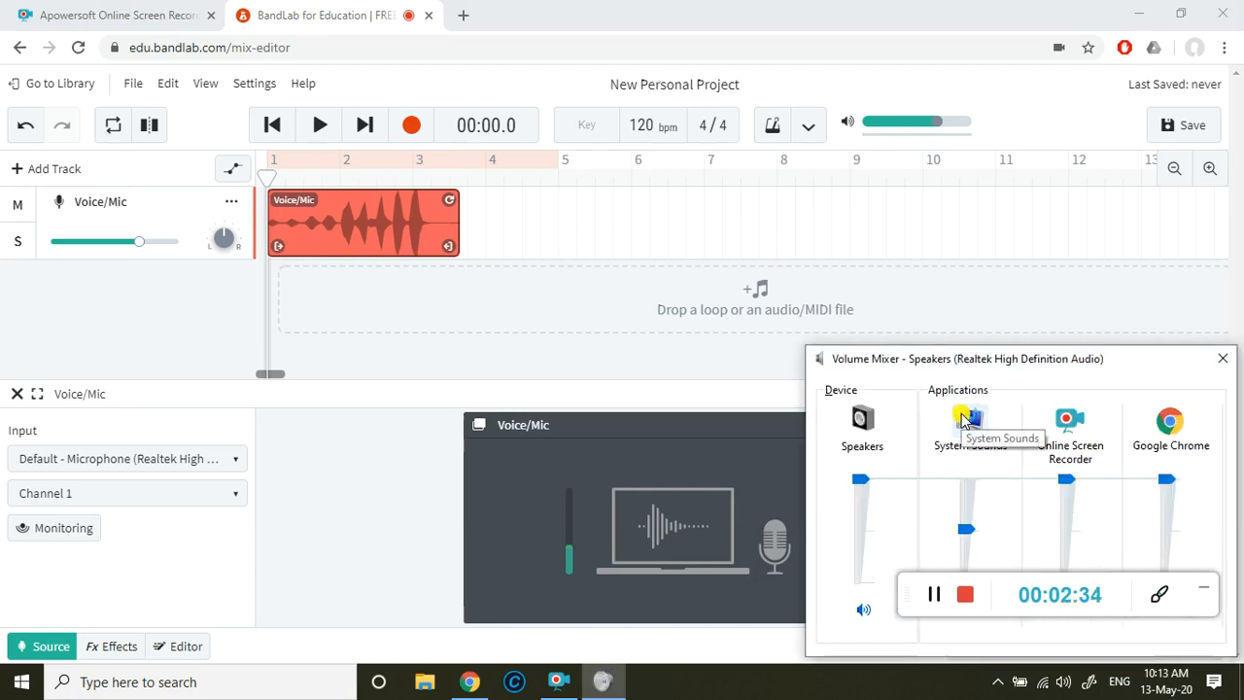
pyautogui.click(1220, 362)
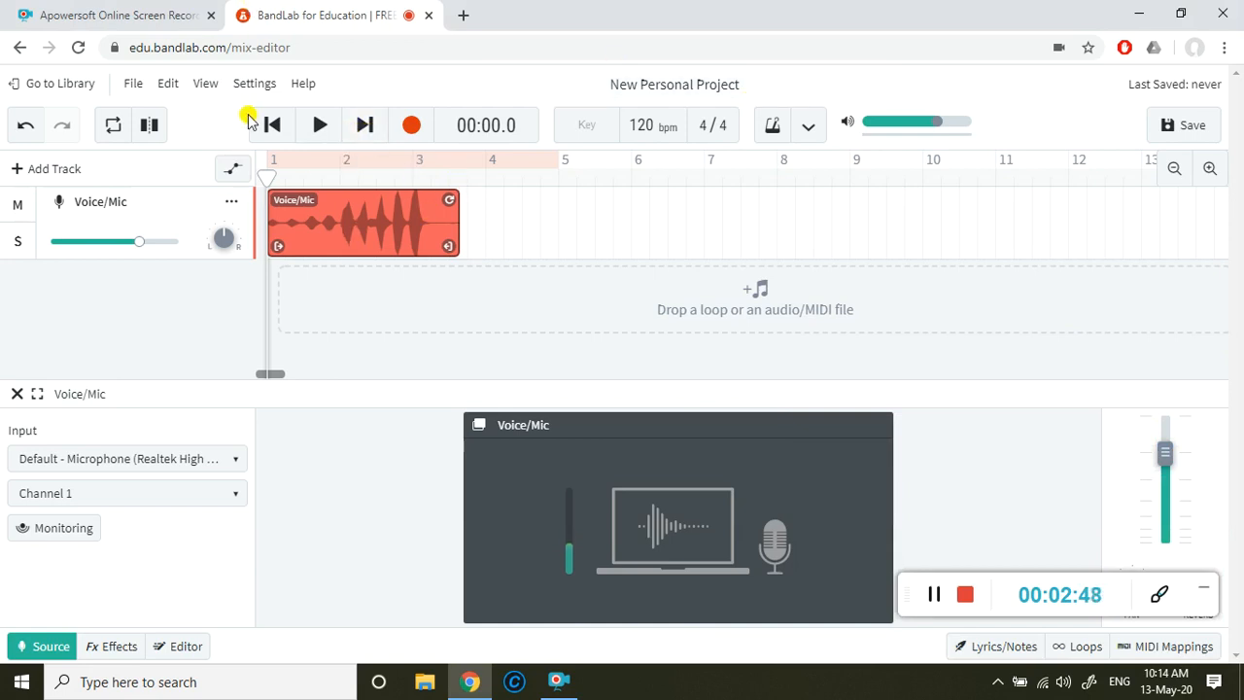
# Step: Play back the Voice/Mic recording from the start and pause near its end
pyautogui.click(321, 130)
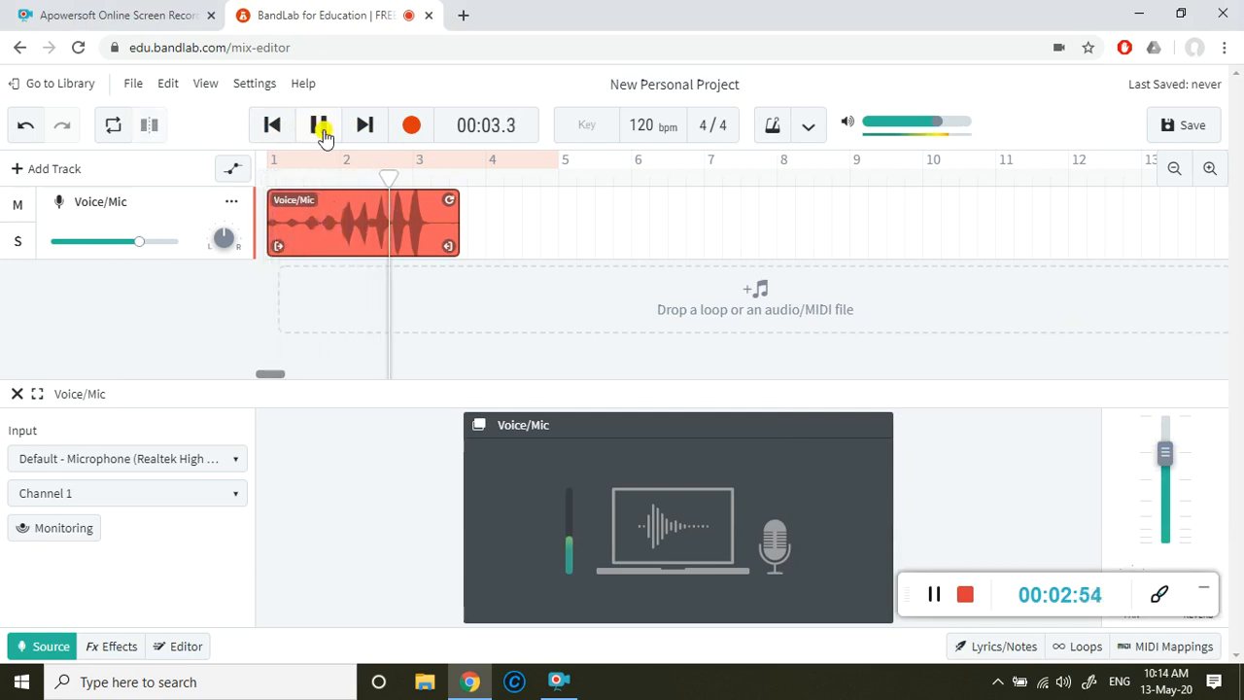
pyautogui.click(319, 125)
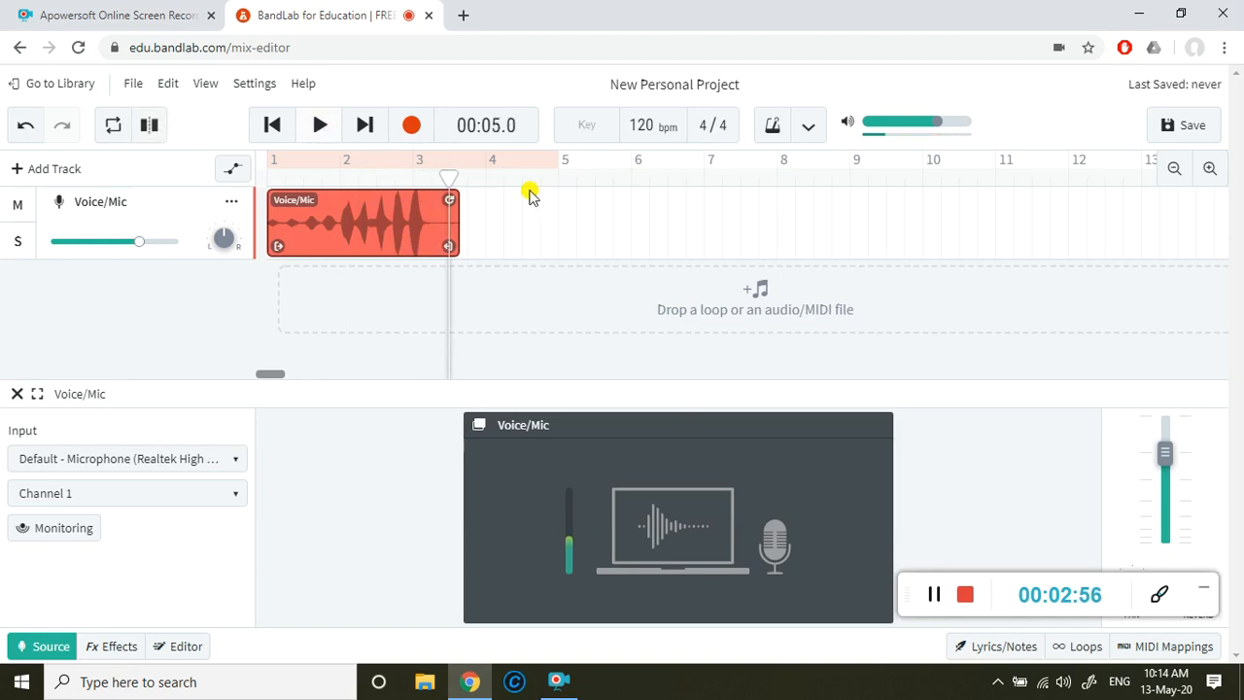
pyautogui.click(432, 189)
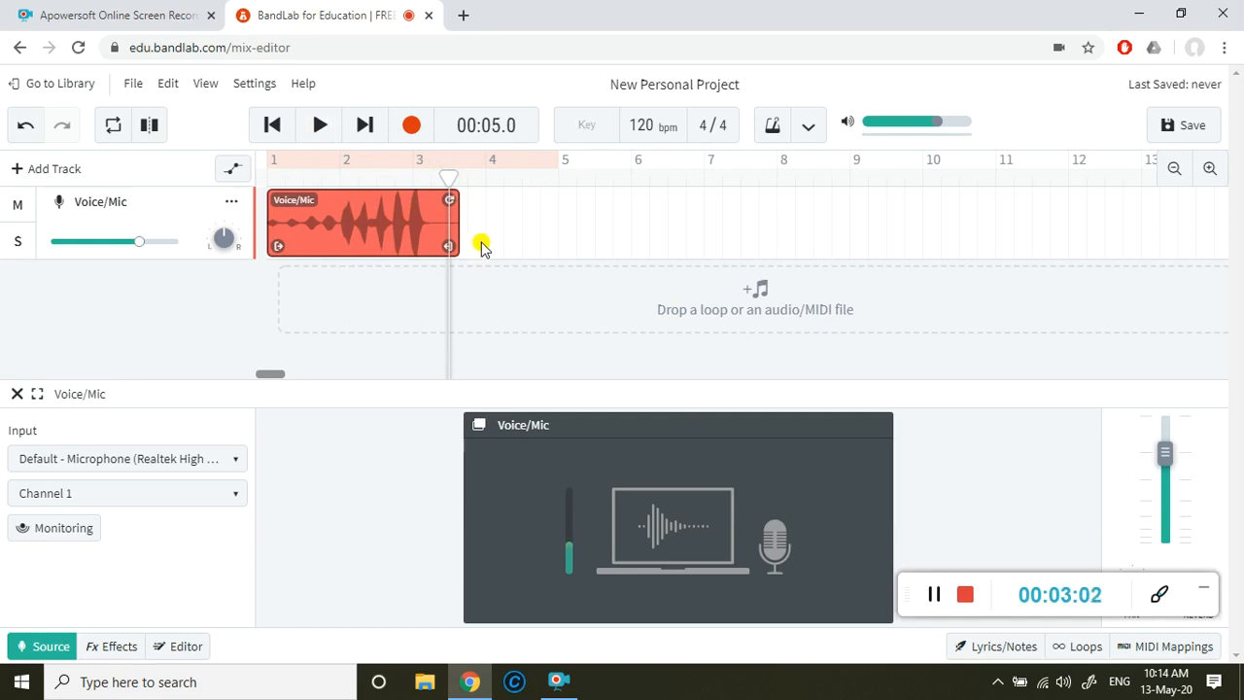
# Step: Trim the end of the Voice/Mic clip slightly, to about halfway through bar 3
pyautogui.click(414, 246)
pyautogui.click(347, 237)
pyautogui.moveTo(452, 246)
pyautogui.mouseDown()
pyautogui.moveTo(422, 246)
pyautogui.moveTo(447, 246)
pyautogui.mouseUp()
# Step: Turn off Snap to Grid for the timeline
pyautogui.click(264, 86)
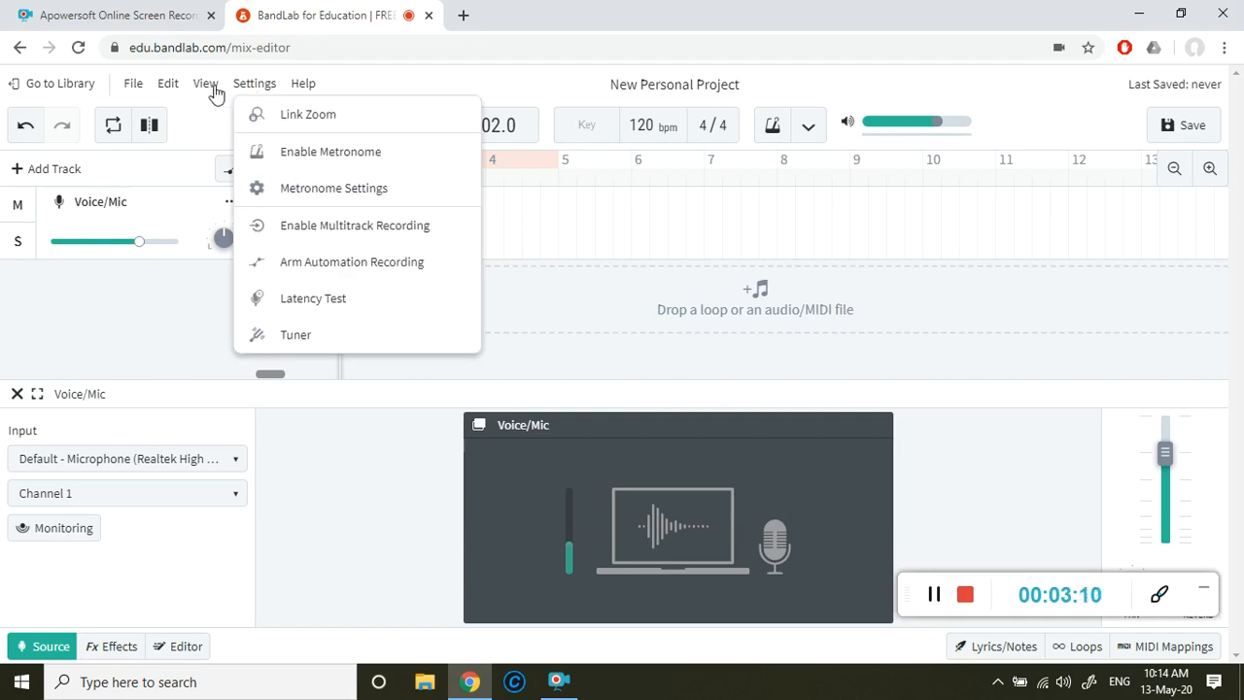
pyautogui.click(210, 86)
pyautogui.click(215, 90)
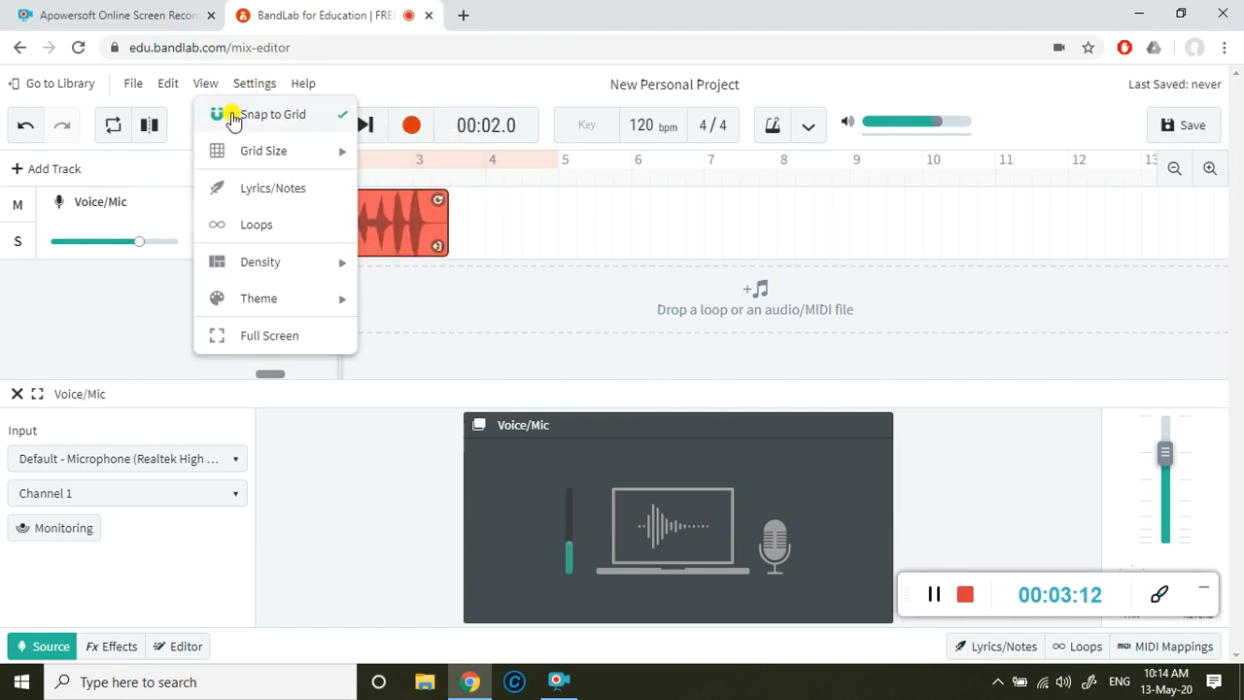
pyautogui.click(231, 115)
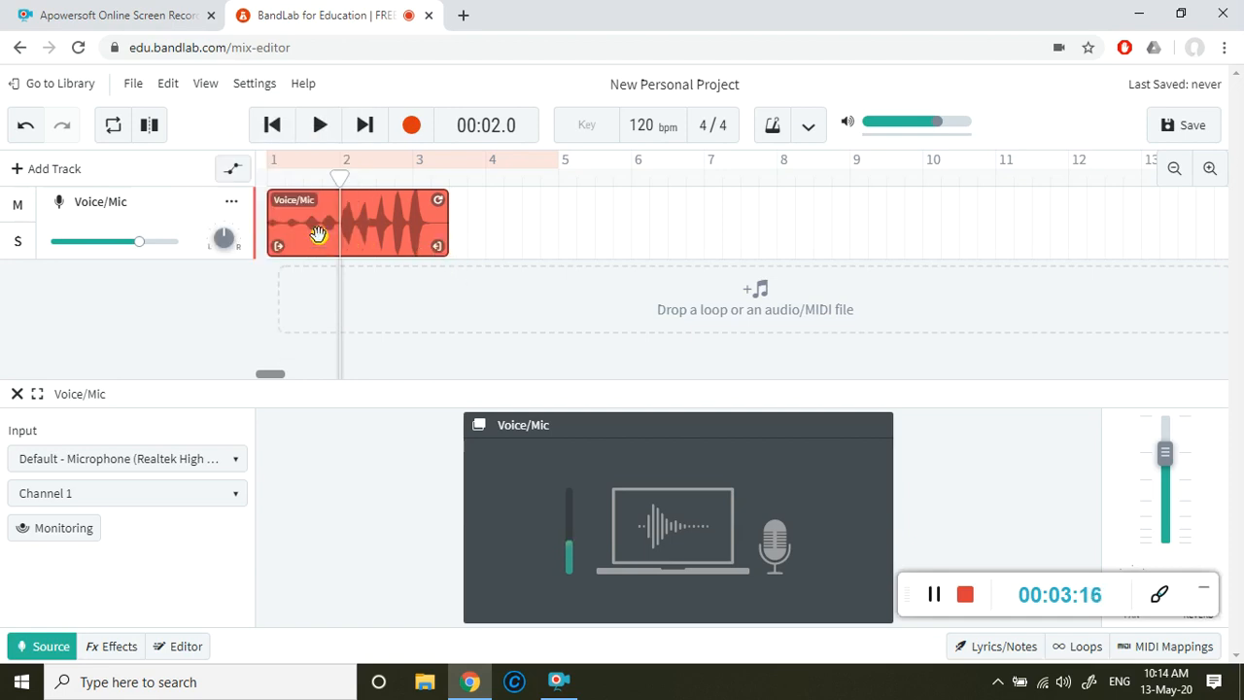
# Step: Play the Voice/Mic clip from the start and trim both ends to keep only about bar 2
pyautogui.click(273, 126)
pyautogui.click(319, 126)
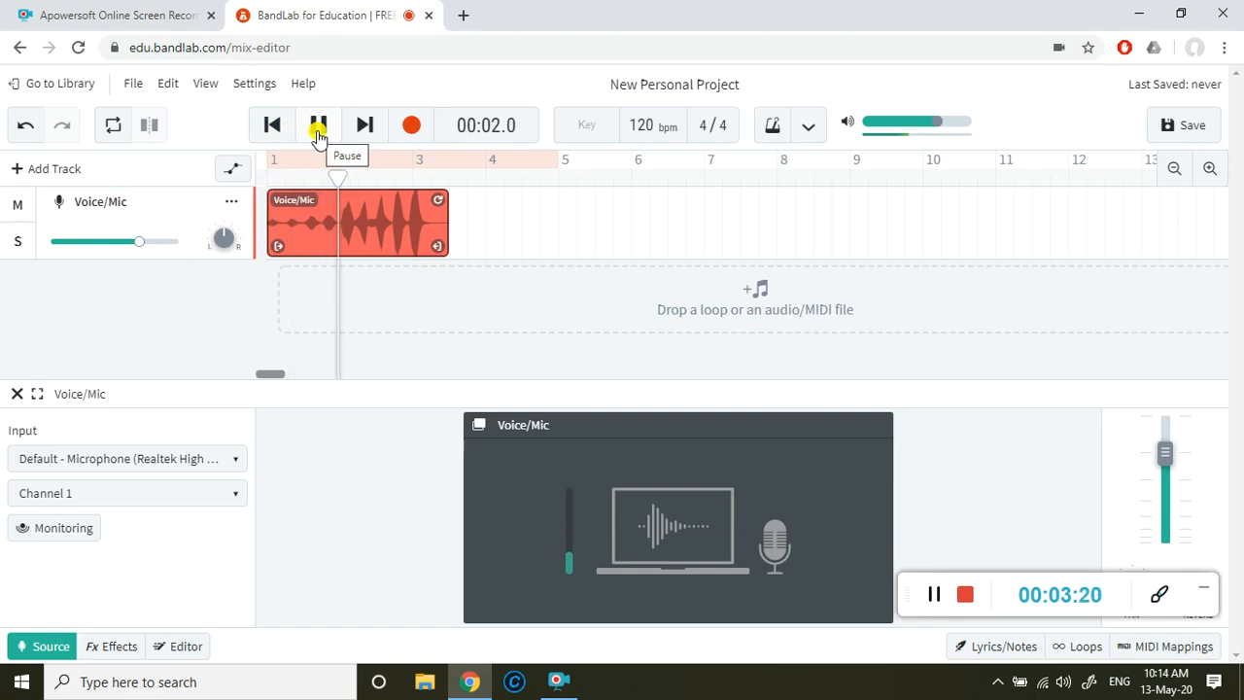
pyautogui.click(317, 131)
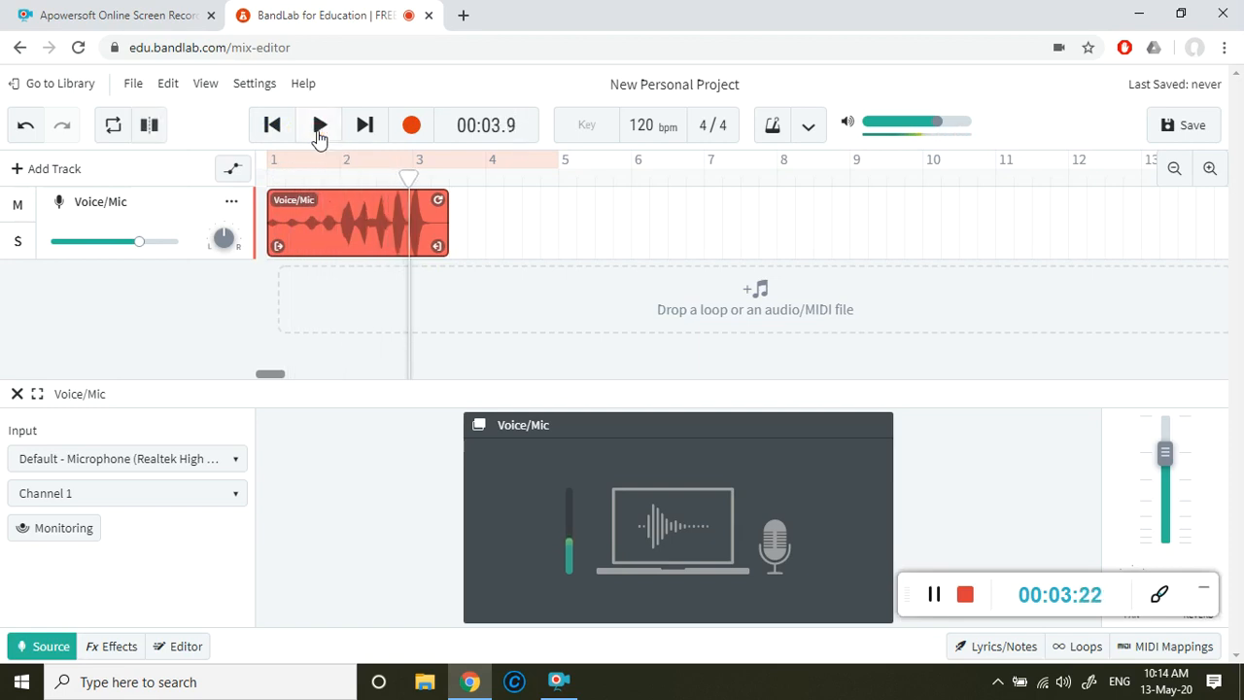
pyautogui.moveTo(281, 247); pyautogui.dragTo(347, 249)
pyautogui.moveTo(444, 244); pyautogui.dragTo(398, 244)
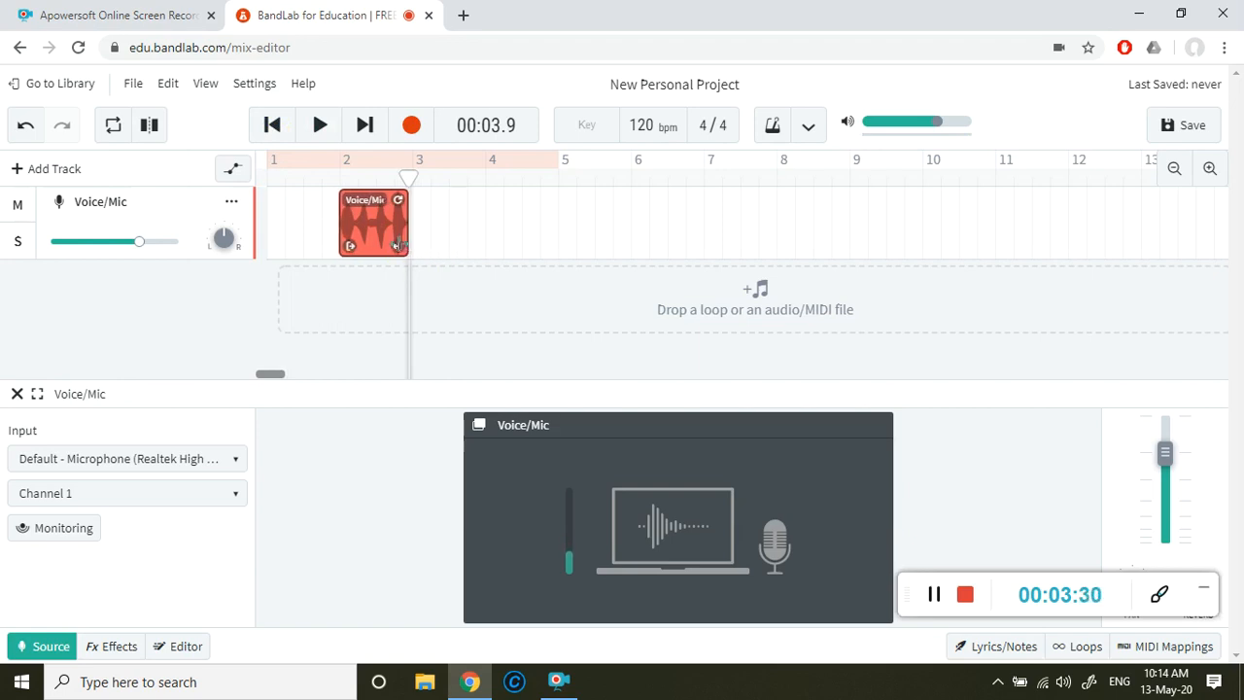
# Step: Move the trimmed Voice/Mic clip to the project start, loop it to about bar 7, and listen to the loop
pyautogui.moveTo(339, 227); pyautogui.dragTo(267, 228)
pyautogui.moveTo(329, 202); pyautogui.dragTo(707, 230)
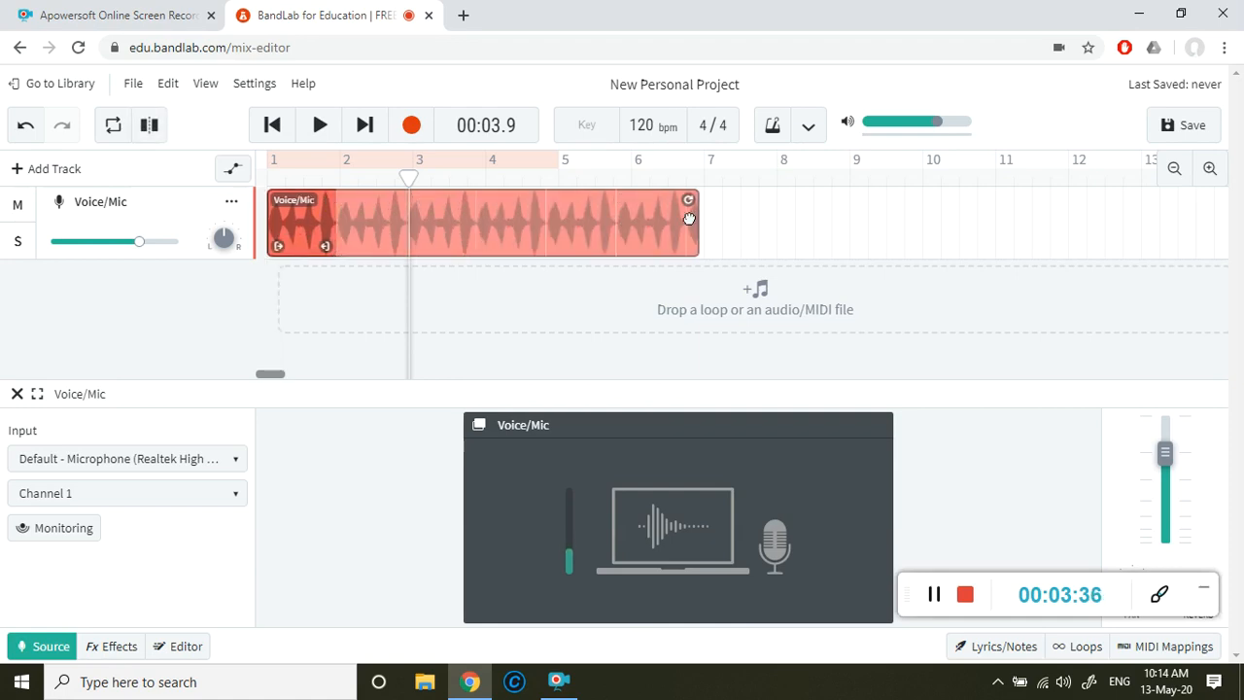
pyautogui.click(268, 130)
pyautogui.click(321, 129)
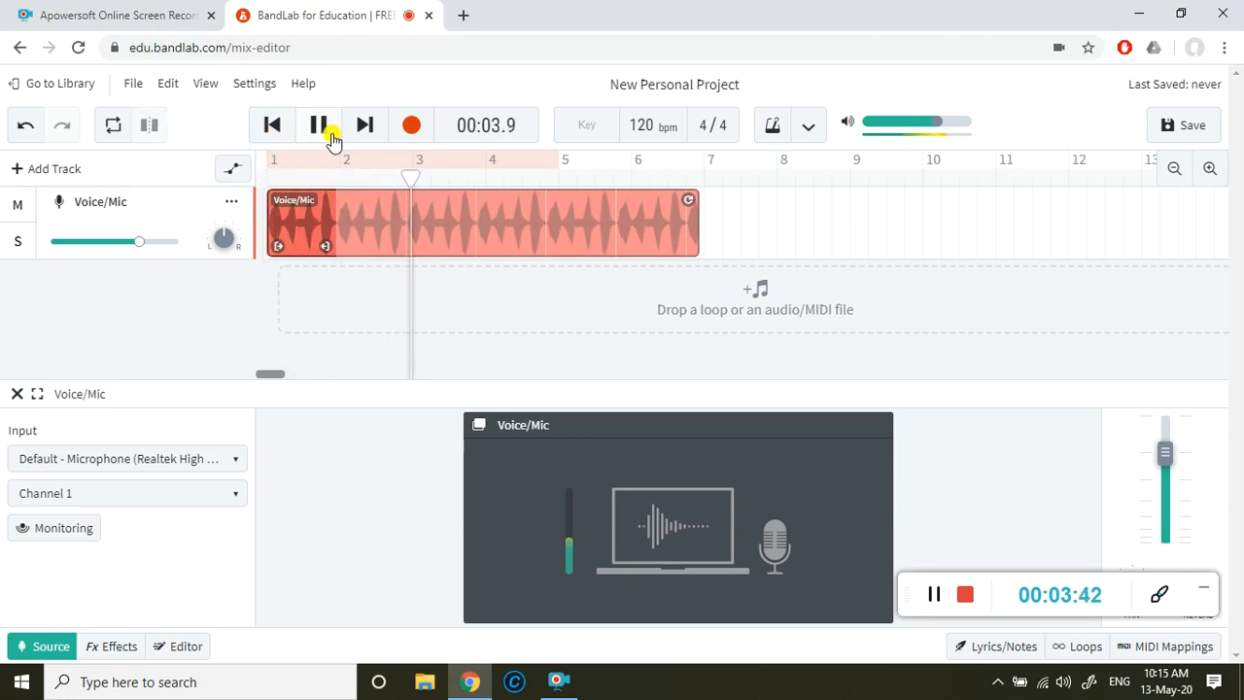
pyautogui.click(320, 126)
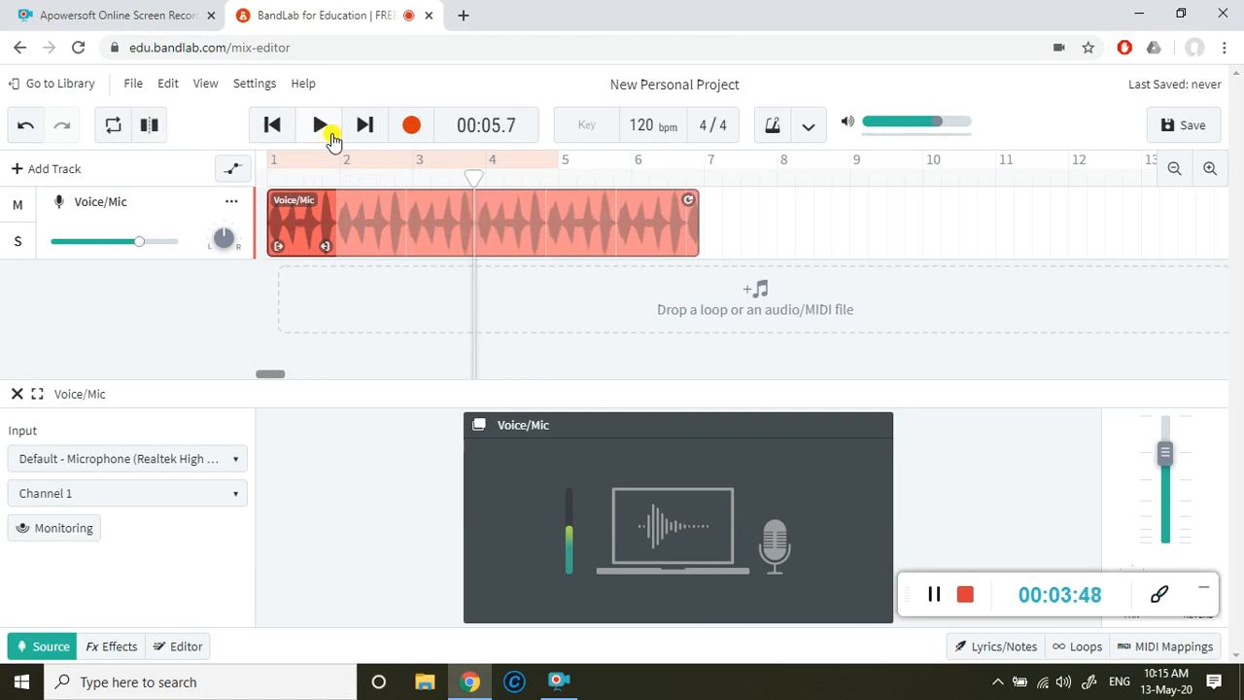
# Step: Add a second Voice/Mic track and record a take on it from the project start to past bar 7
pyautogui.click(23, 171)
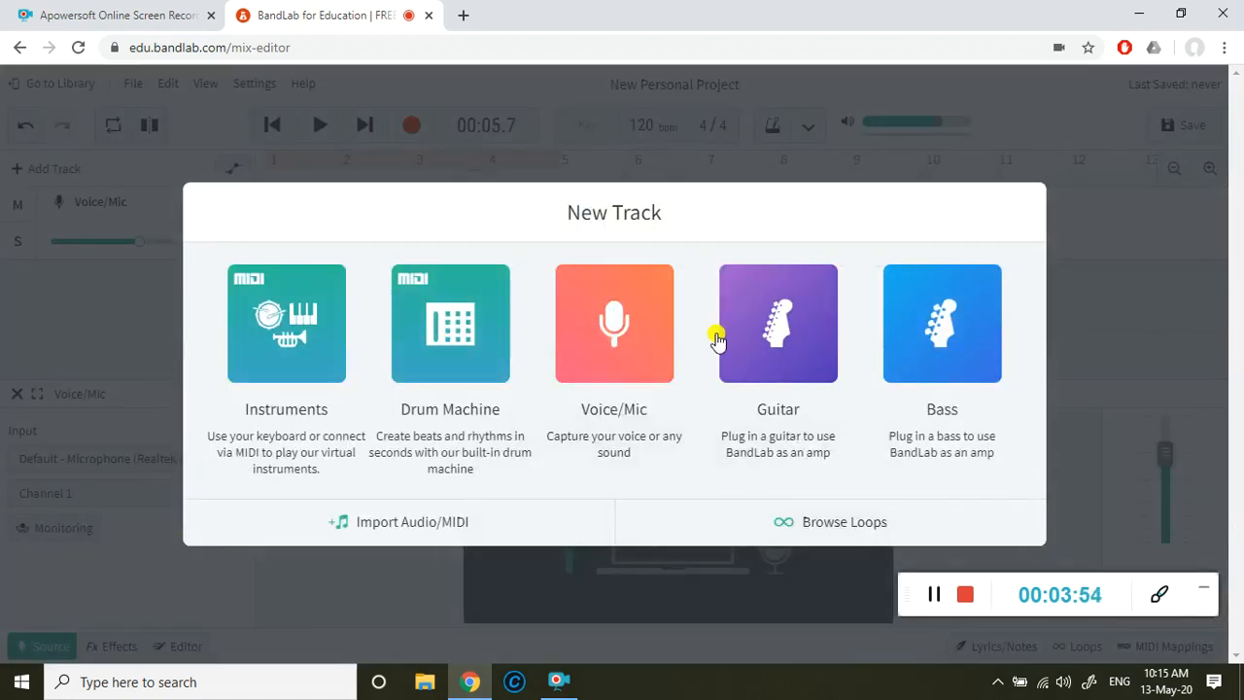
pyautogui.click(618, 334)
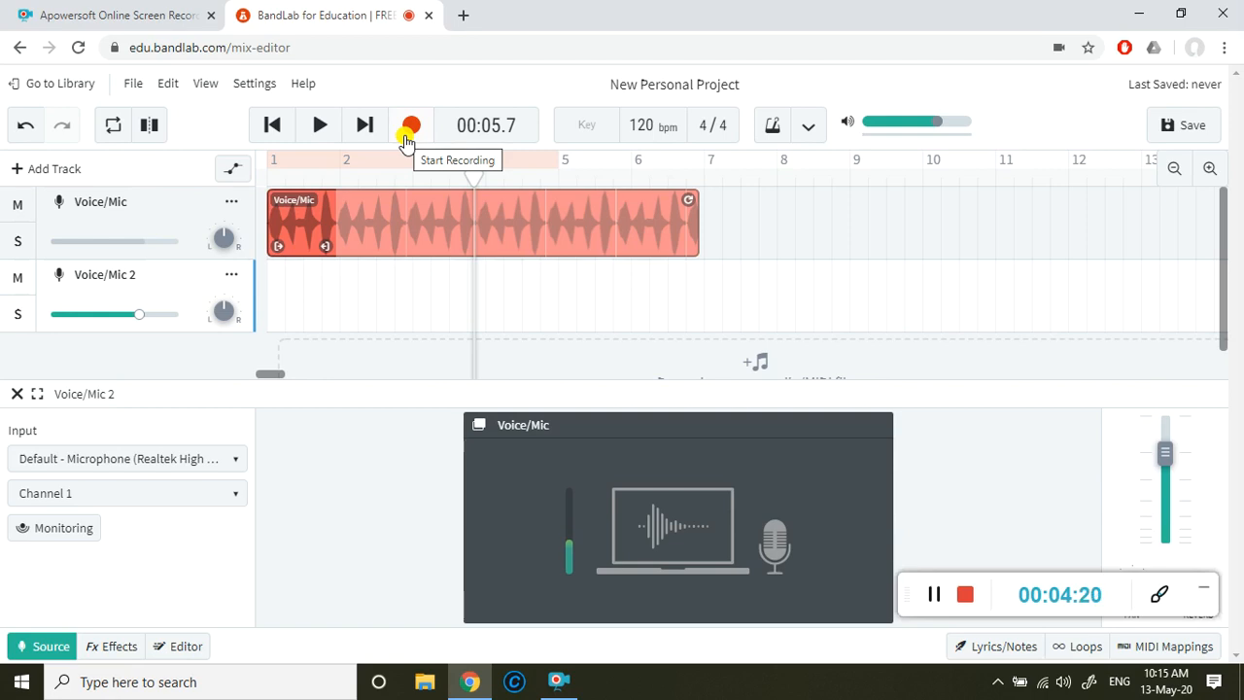
pyautogui.click(271, 124)
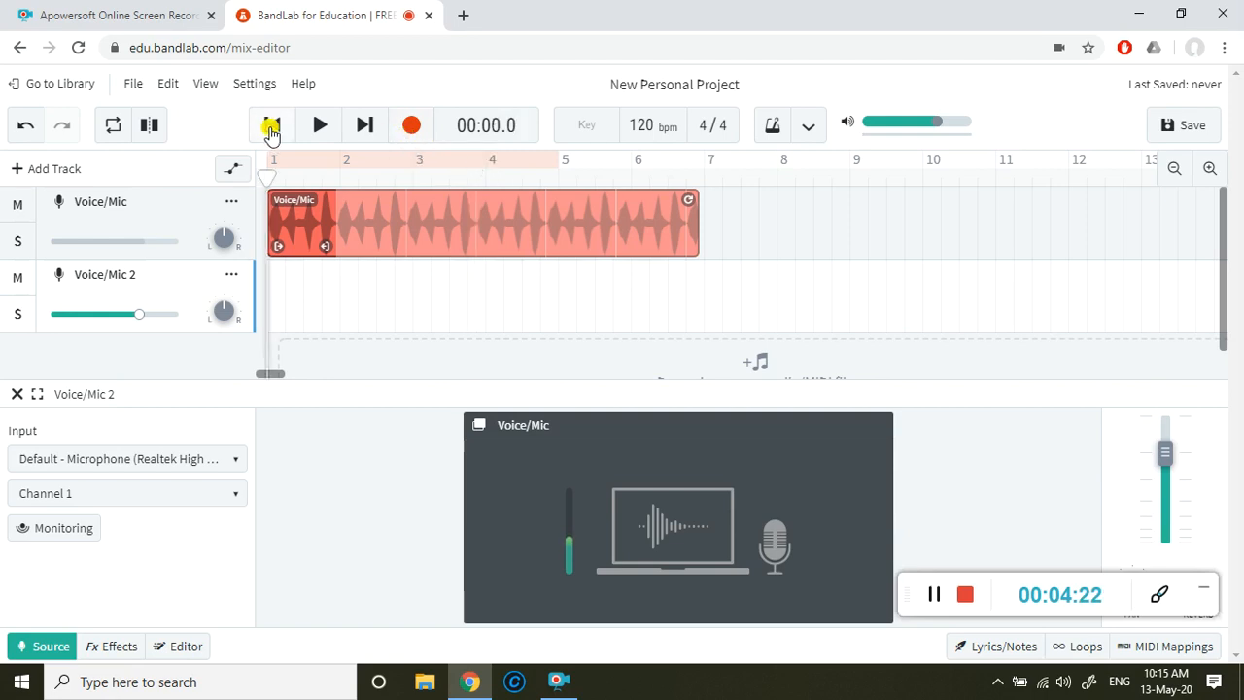
pyautogui.click(410, 126)
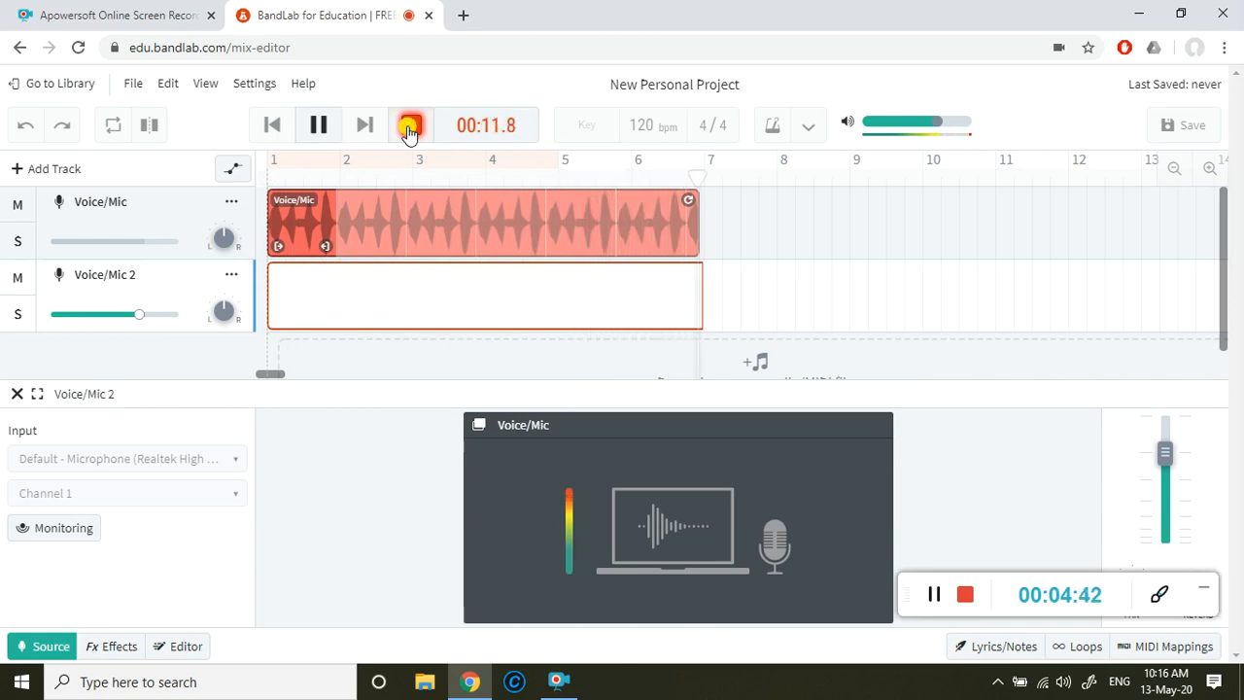
pyautogui.click(409, 127)
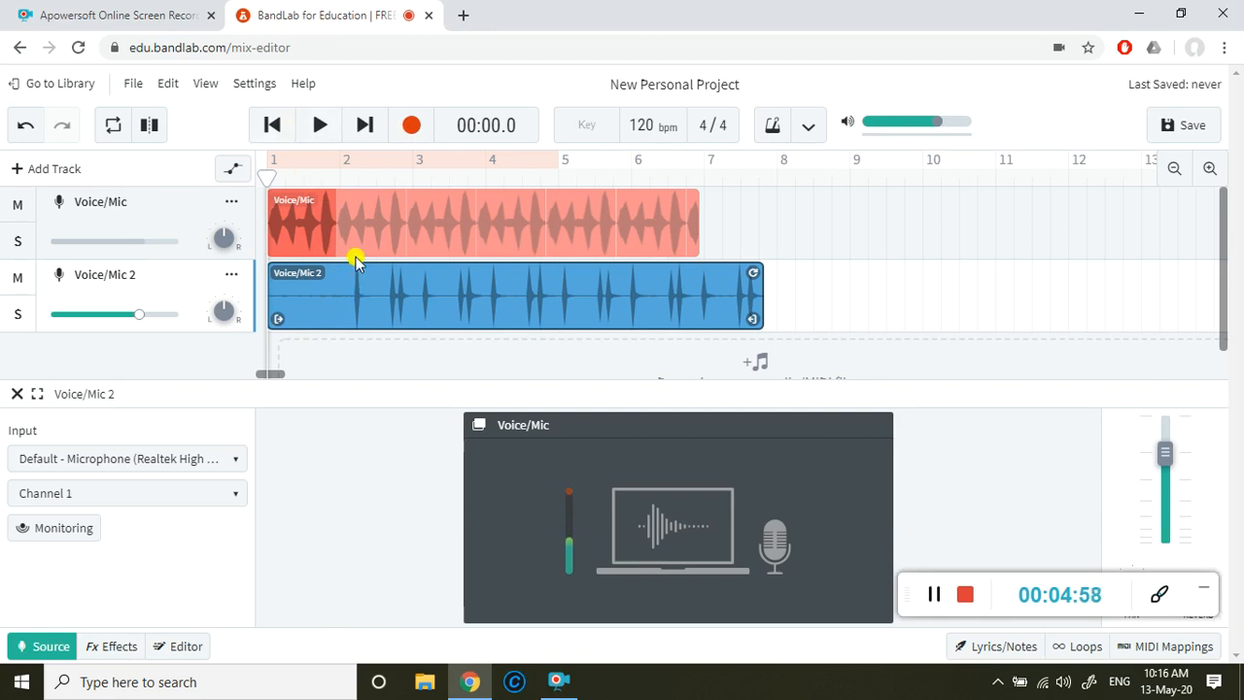
# Step: After a listen, trim the silent lead-in off the Voice/Mic 2 clip and place it to end level with the looped clip
pyautogui.click(320, 127)
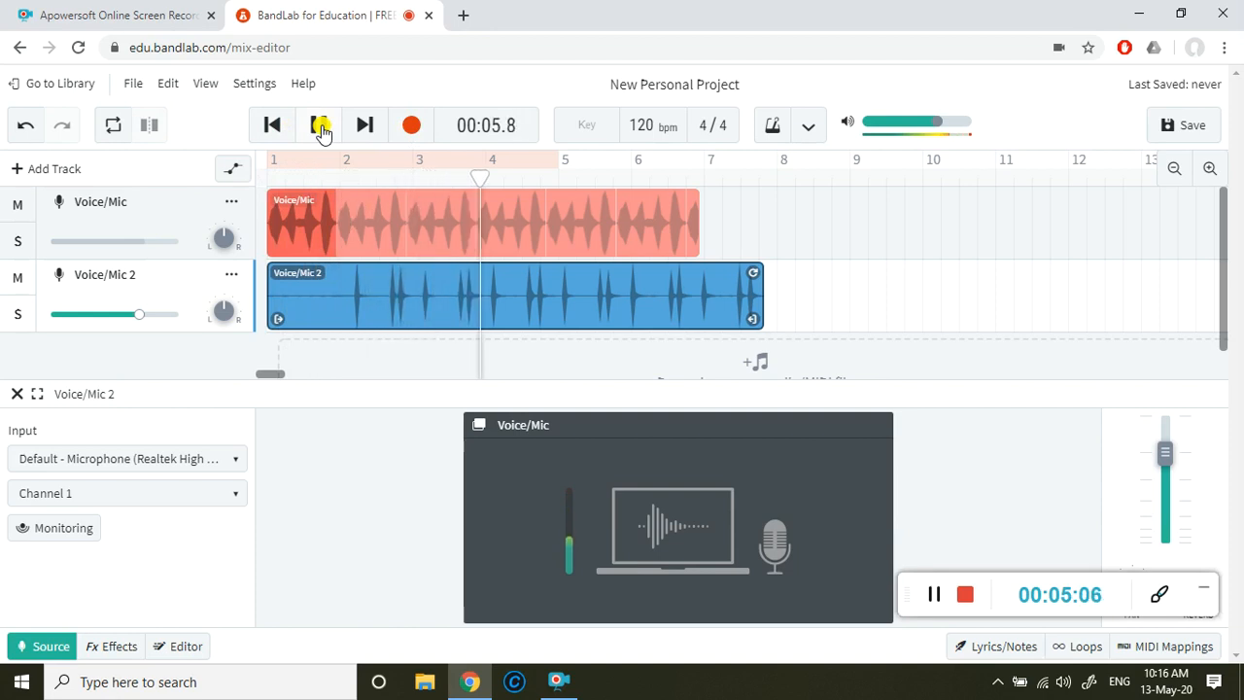
pyautogui.click(321, 127)
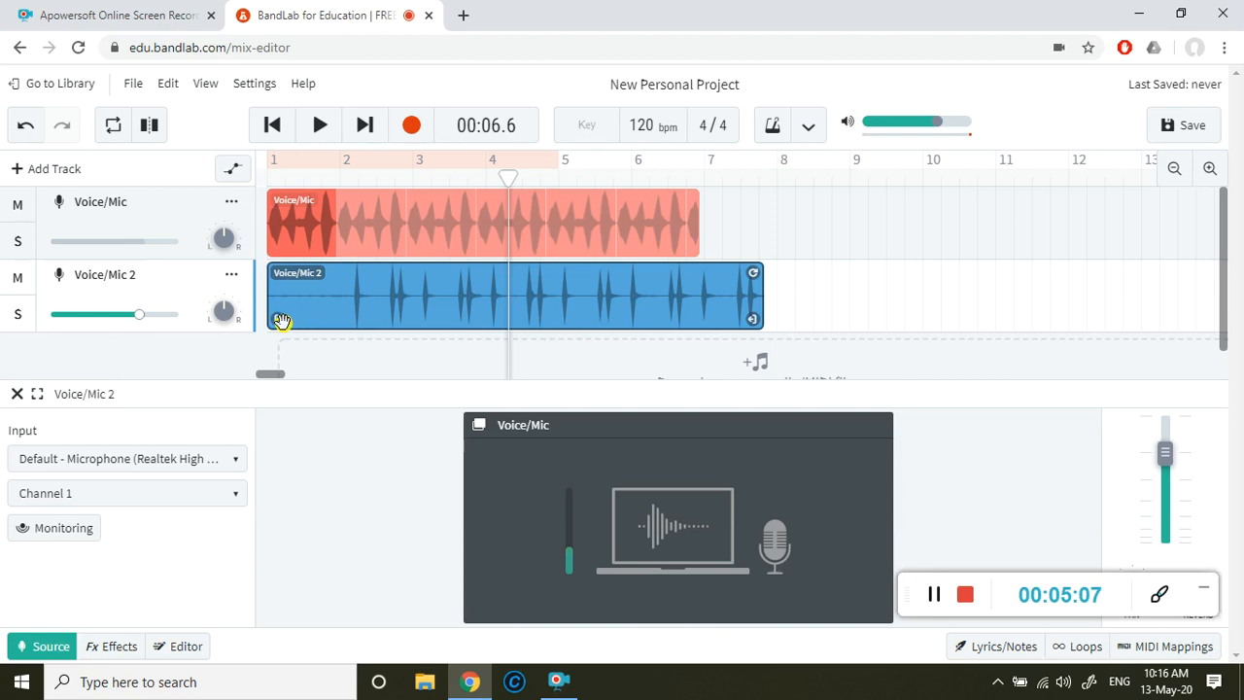
pyautogui.moveTo(279, 321)
pyautogui.mouseDown()
pyautogui.moveTo(366, 318)
pyautogui.moveTo(300, 319)
pyautogui.mouseUp()
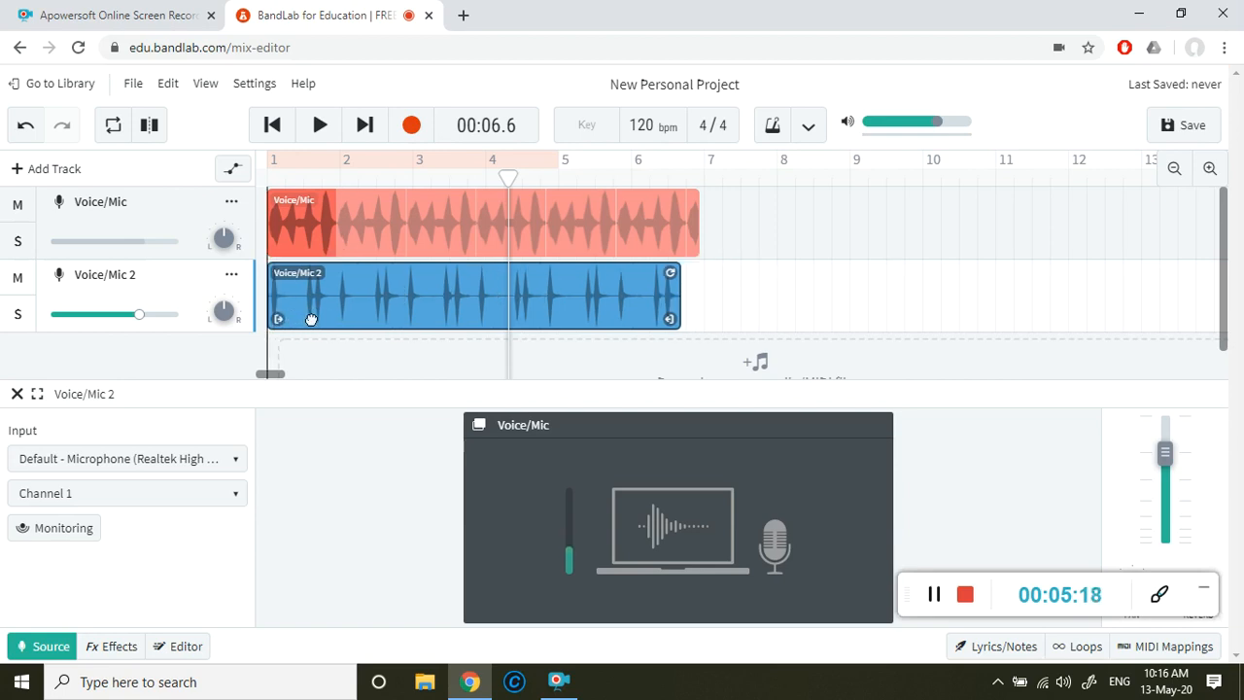
pyautogui.moveTo(311, 295); pyautogui.dragTo(317, 305)
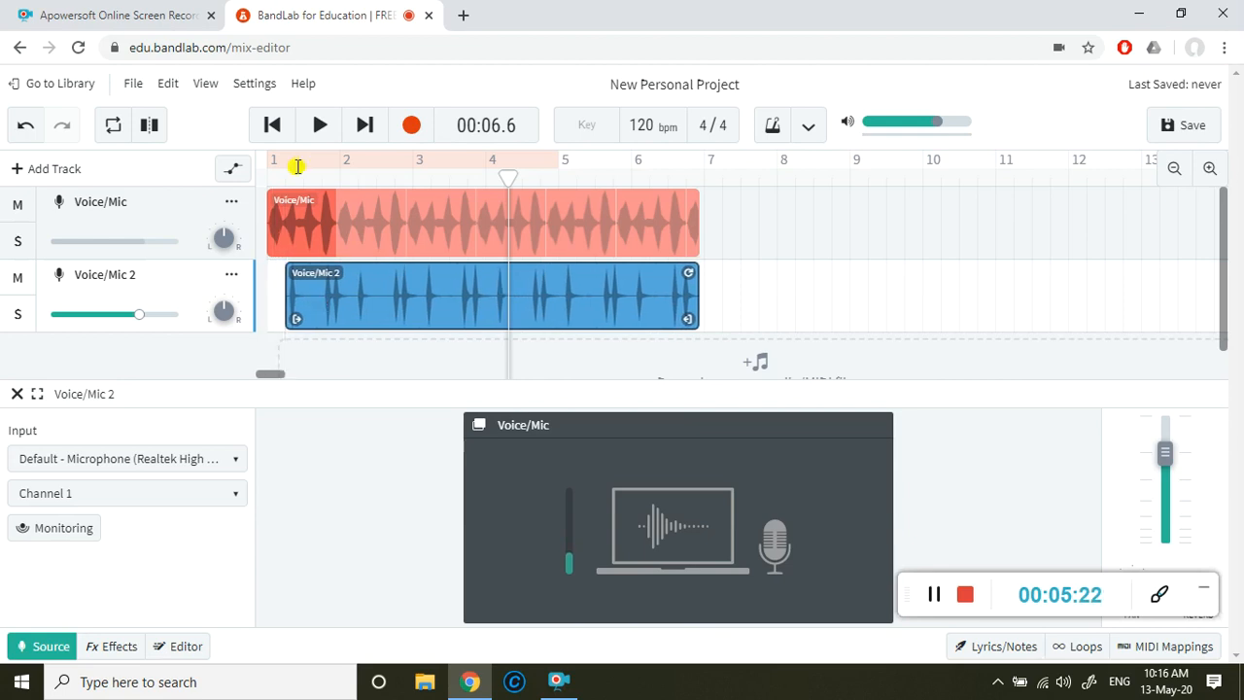
# Step: Play both tracks together from the project start to check their timing
pyautogui.click(273, 125)
pyautogui.click(334, 135)
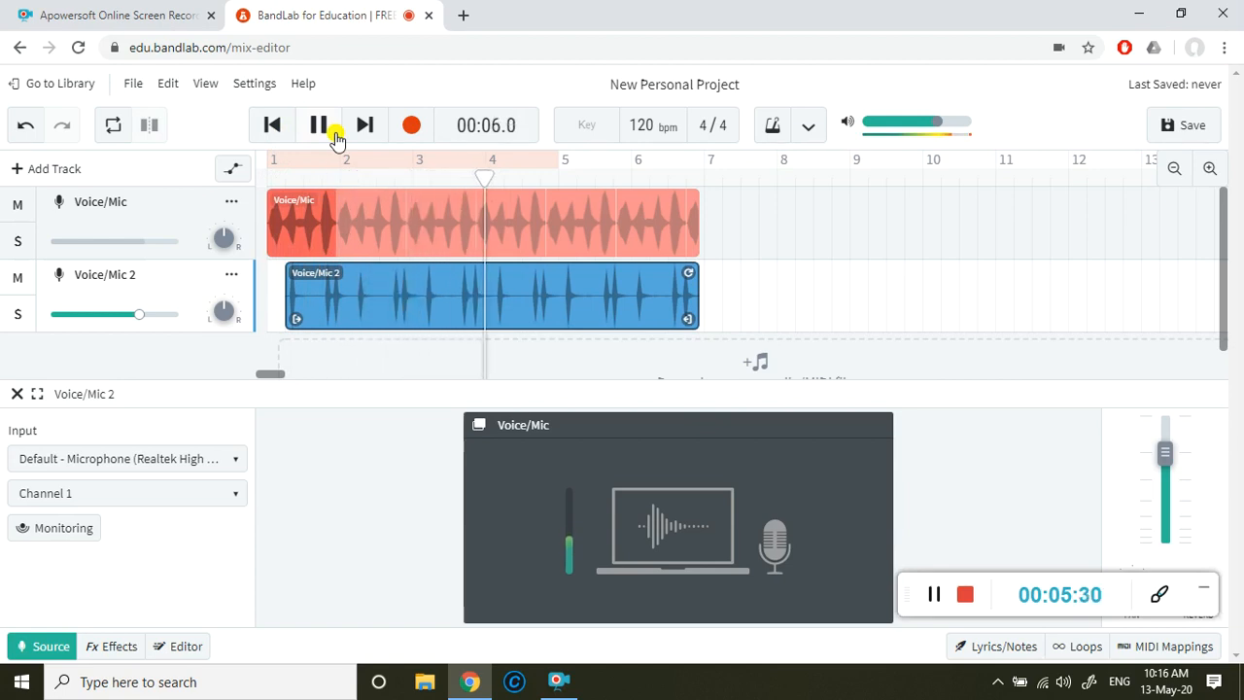
pyautogui.click(332, 134)
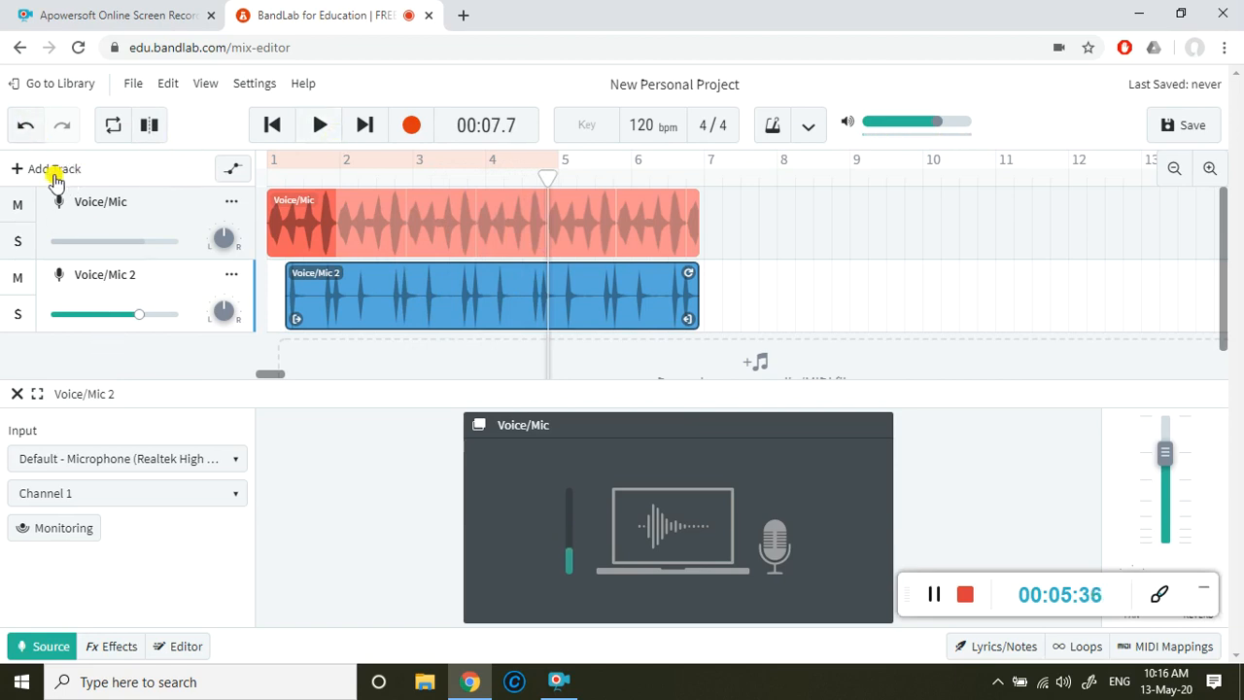
# Step: Add a Guitar track below Voice/Mic 2 and take a brief look at its built-in tuner
pyautogui.click(19, 171)
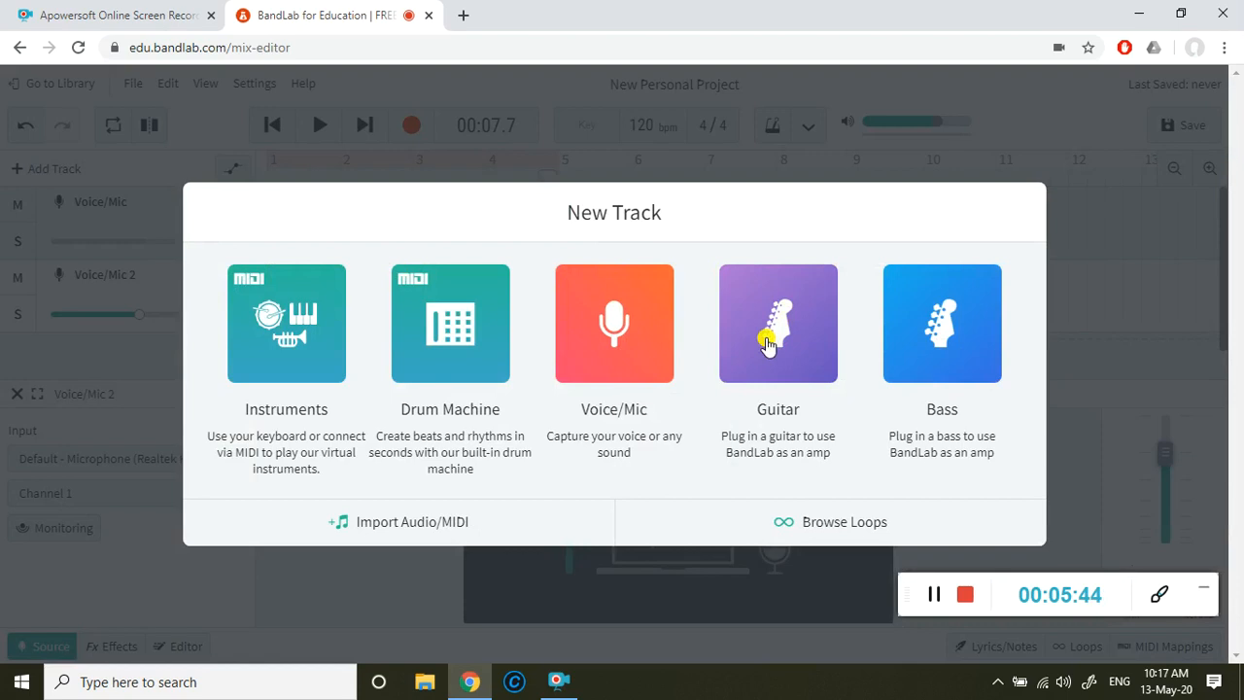
pyautogui.click(767, 344)
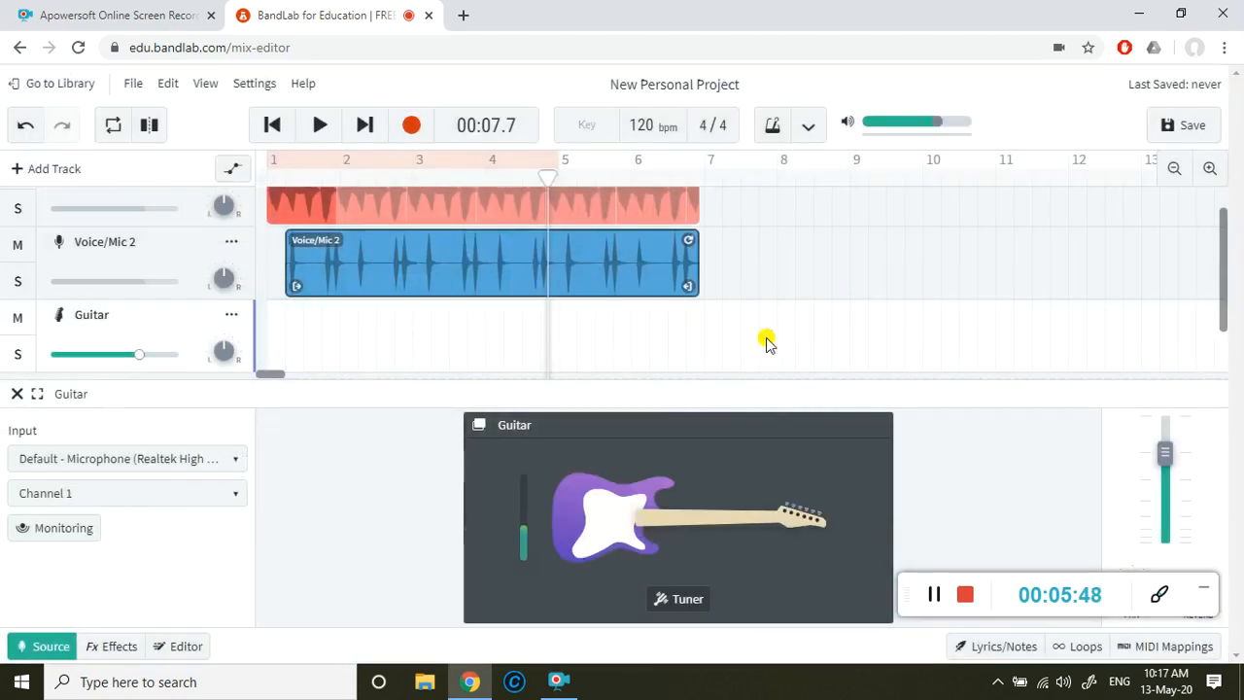
pyautogui.click(675, 599)
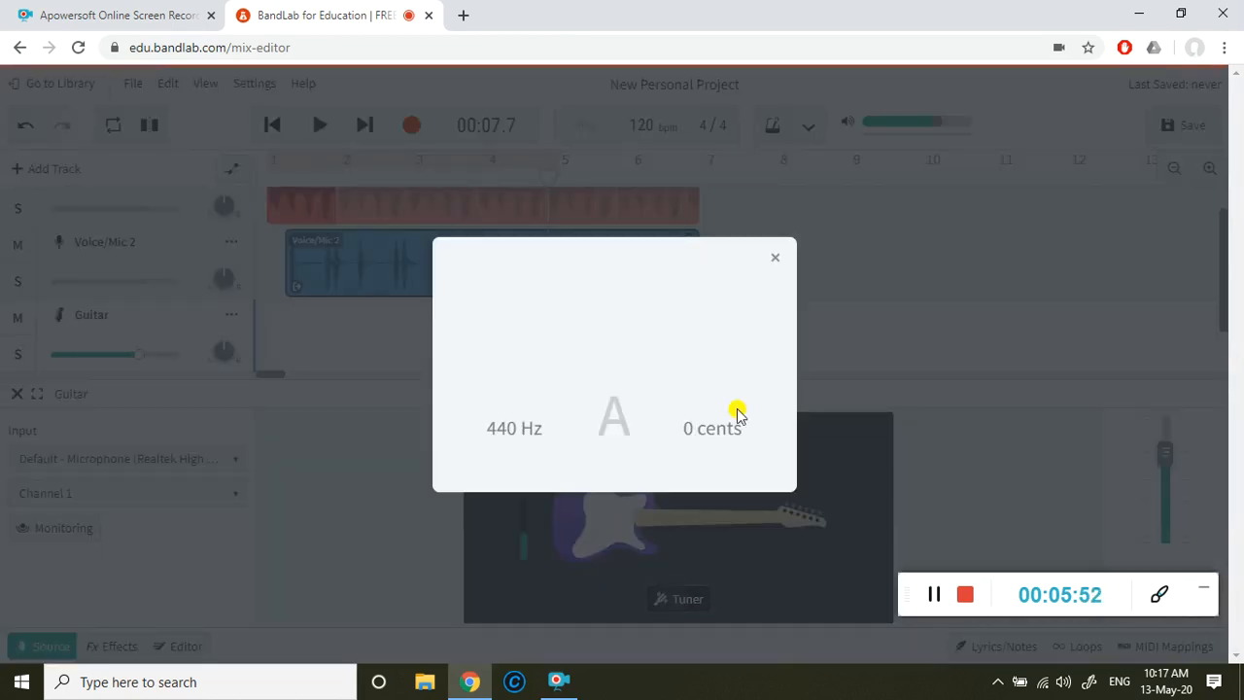
pyautogui.click(777, 258)
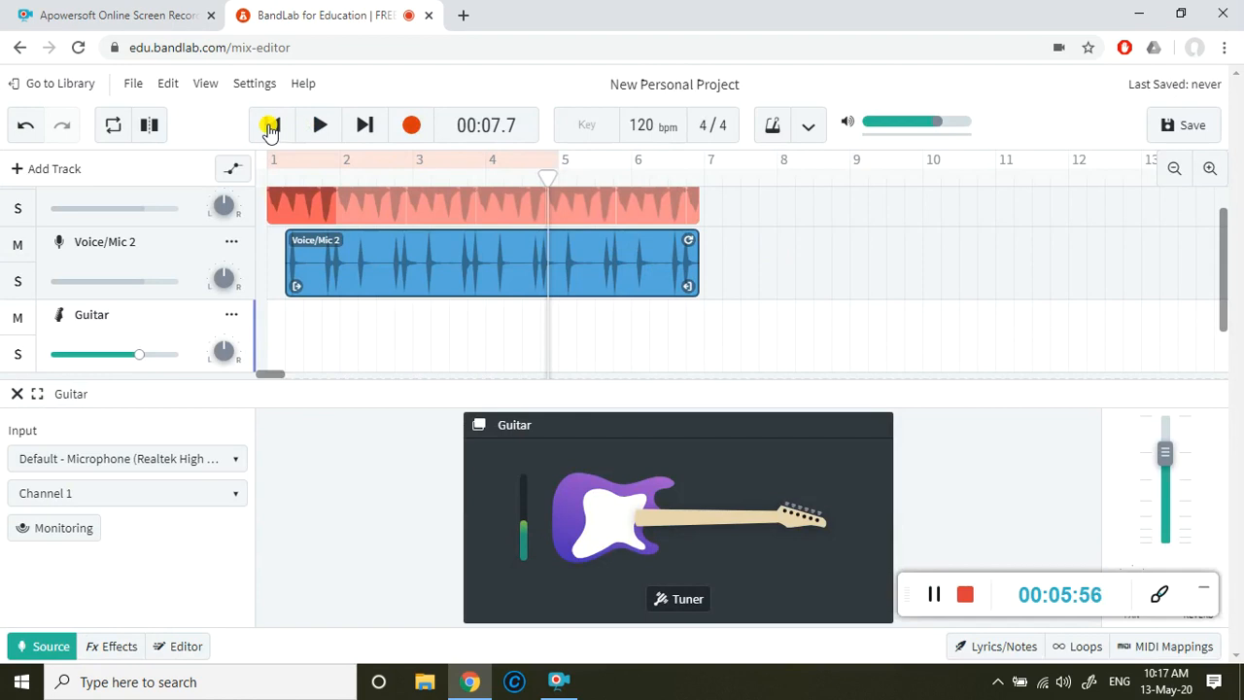
# Step: Return the playhead to the start of the project
pyautogui.click(270, 126)
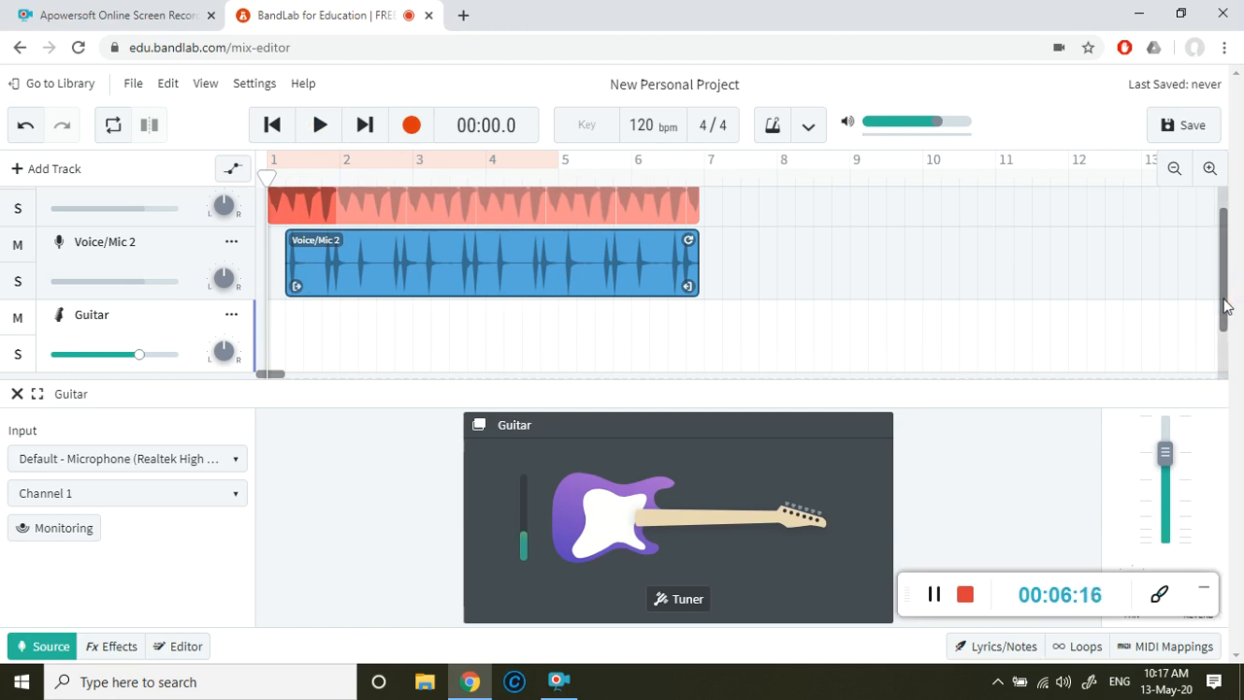
pyautogui.scroll(-1, 1226, 290)
pyautogui.scroll(2, 1226, 290)
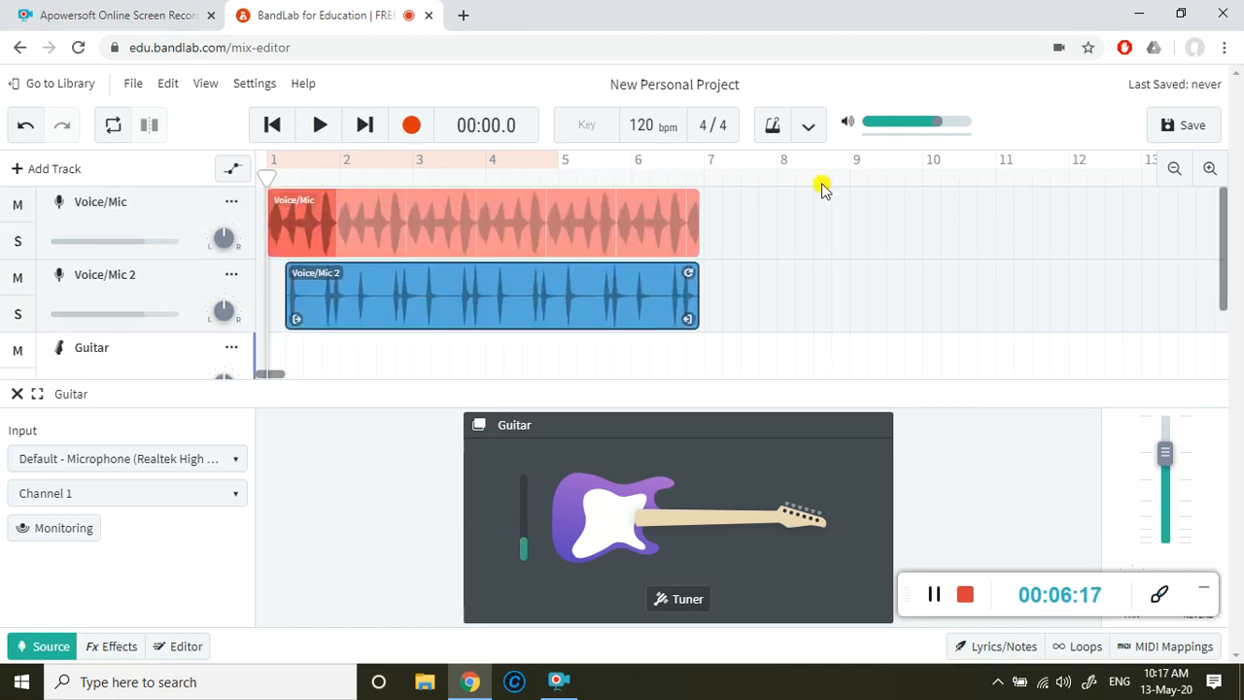